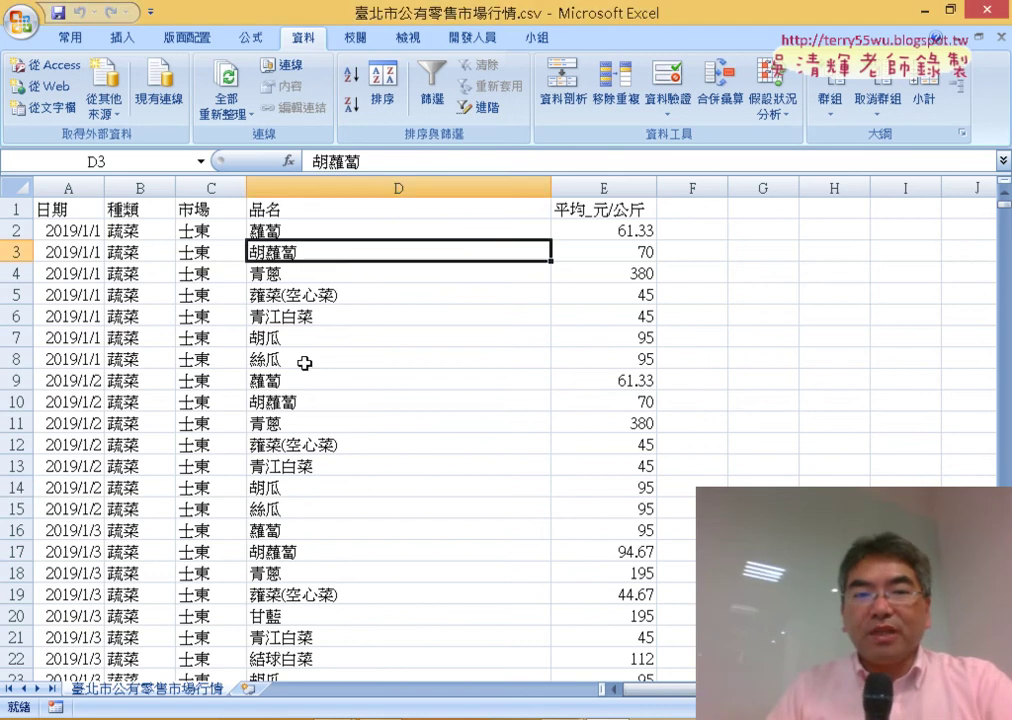
Select the price table's header row and data columns A to E
drag(84, 209, 600, 188)
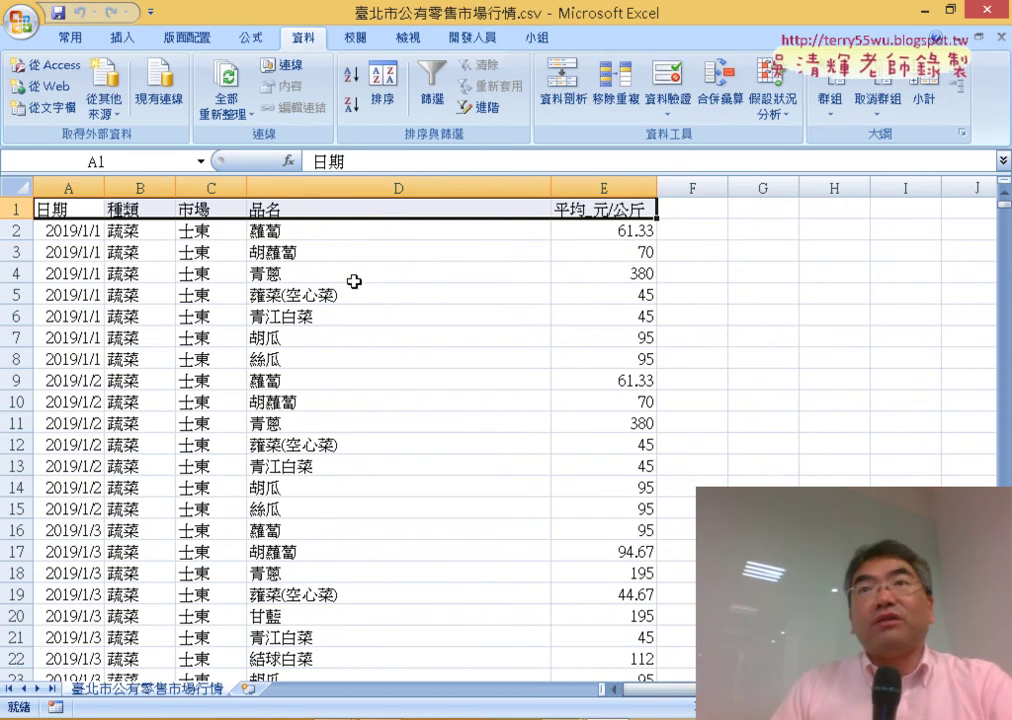
click(16, 208)
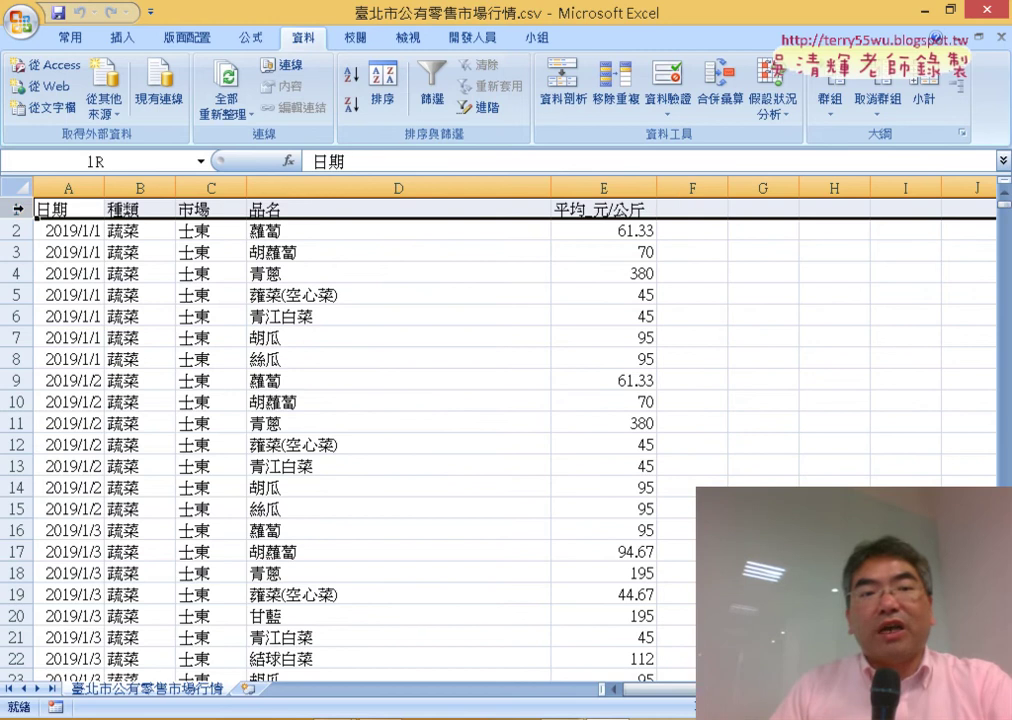
drag(75, 182, 592, 188)
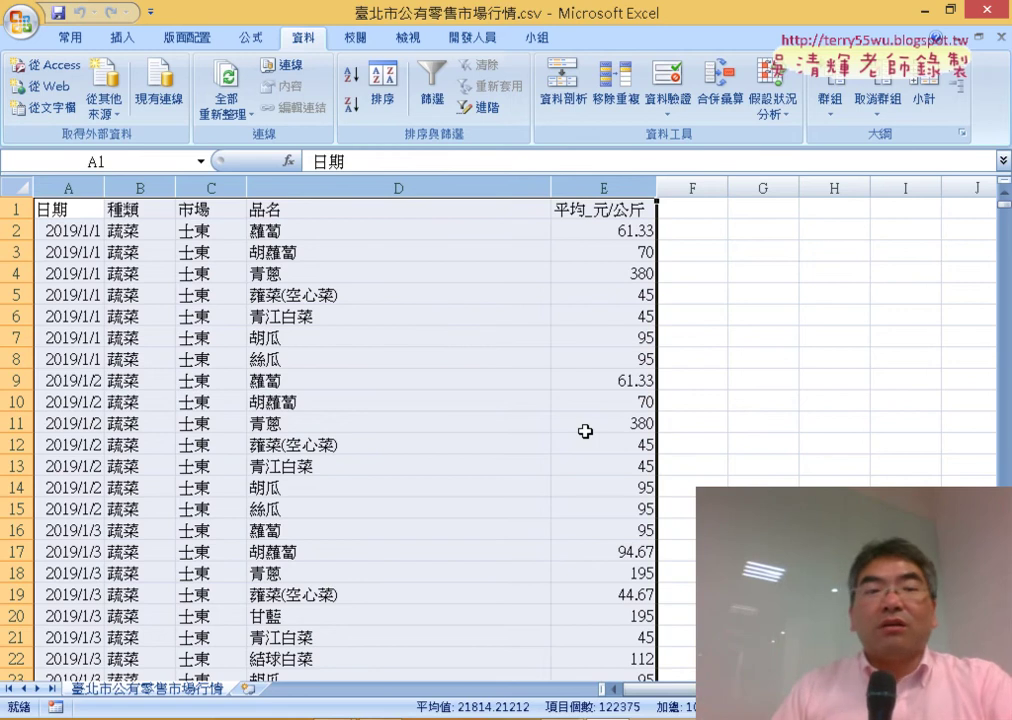
click(380, 226)
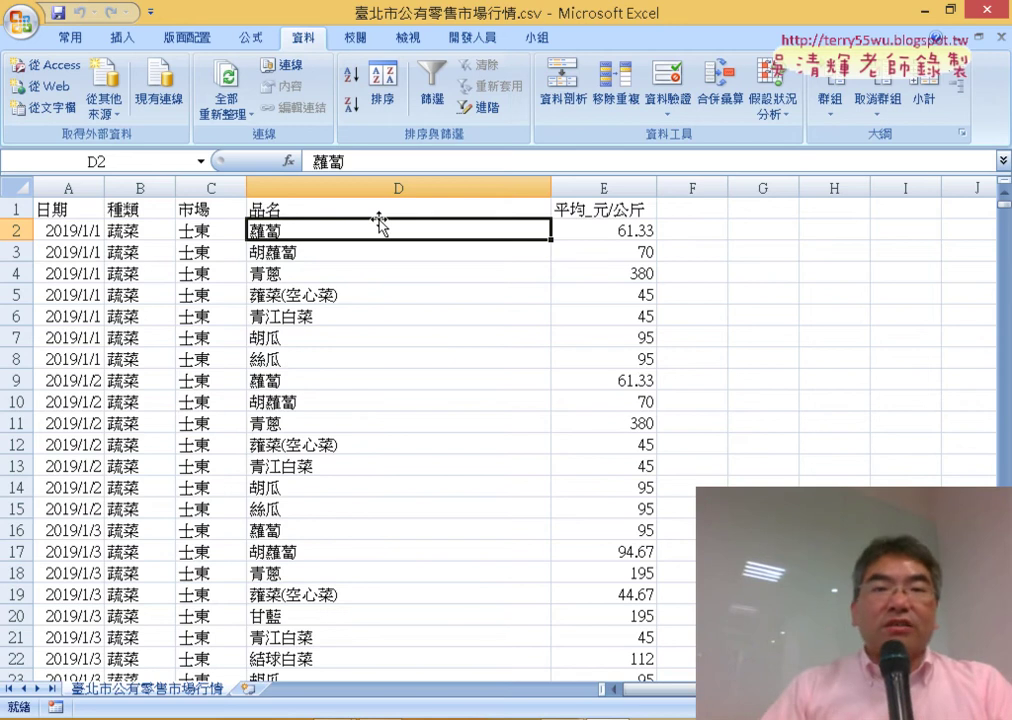
Insert a PivotTable on a new sheet with 市場 markets as row labels
click(398, 297)
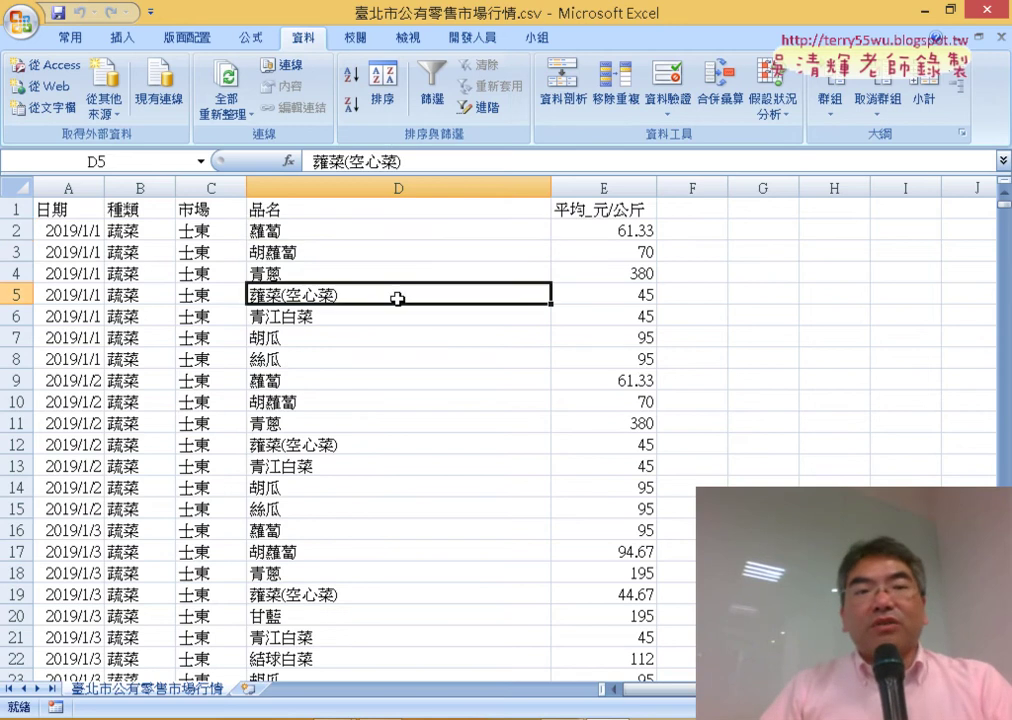
click(121, 37)
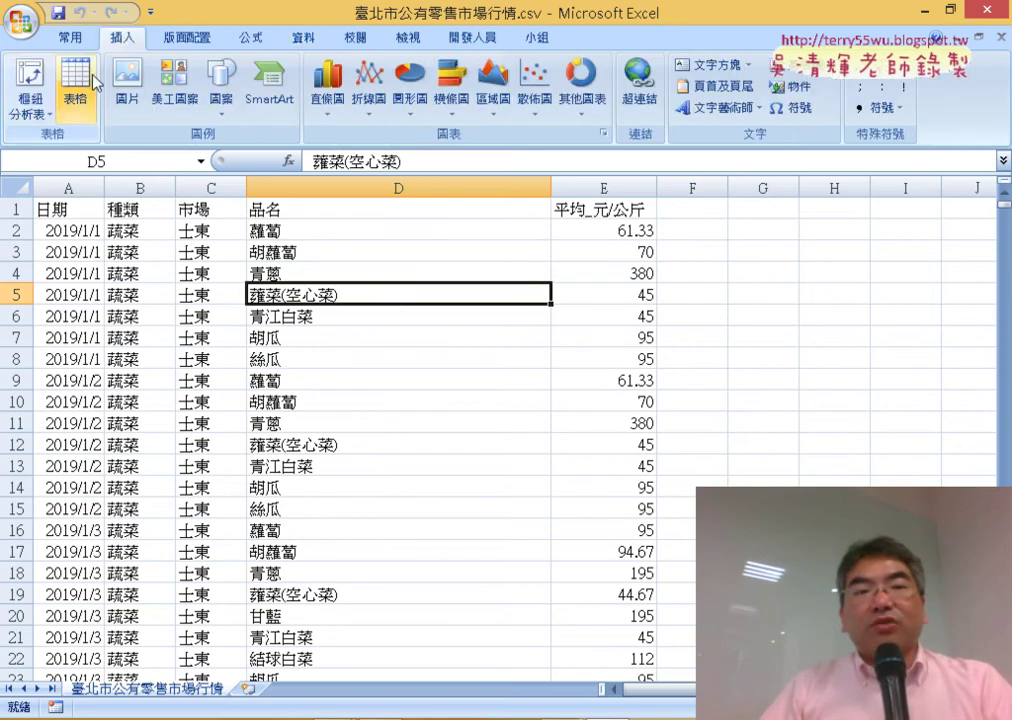
click(33, 85)
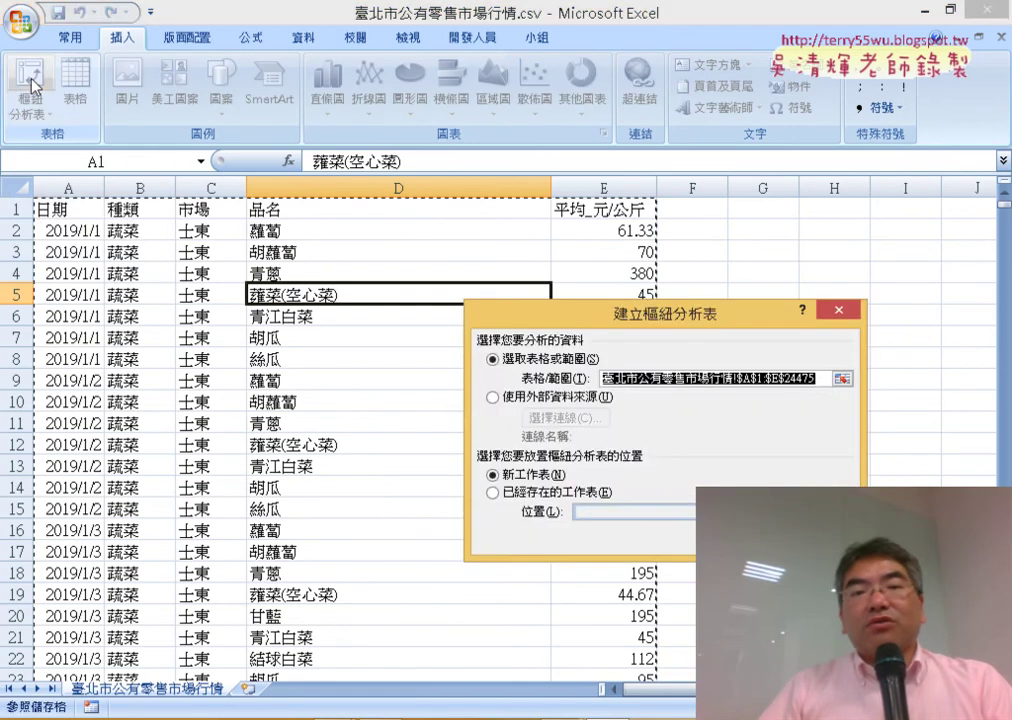
click(742, 536)
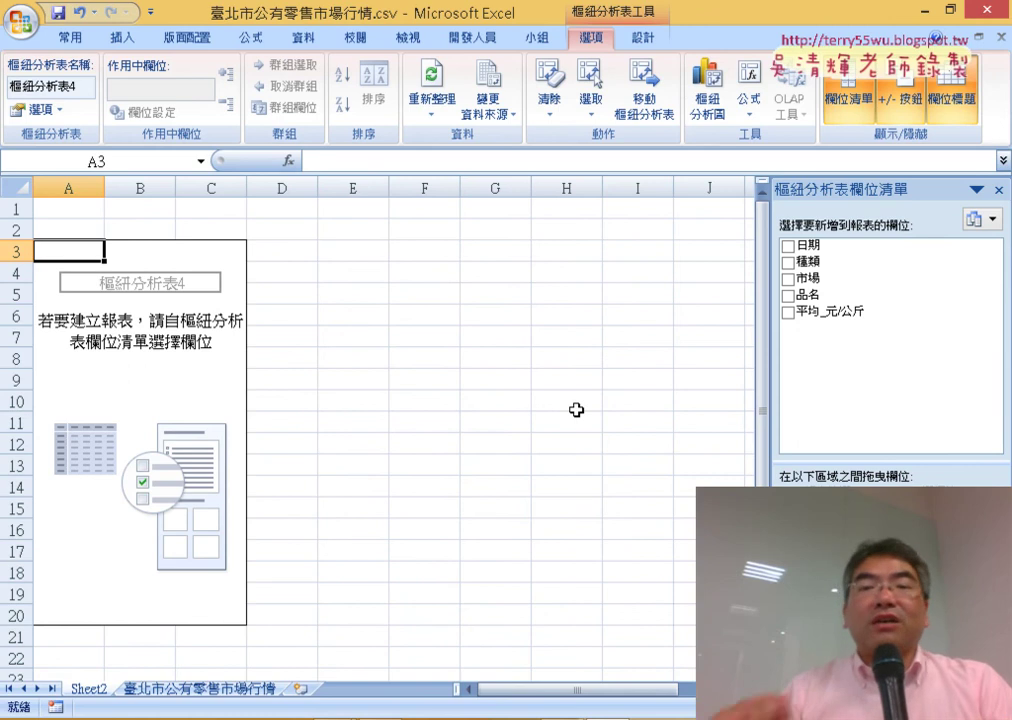
click(834, 282)
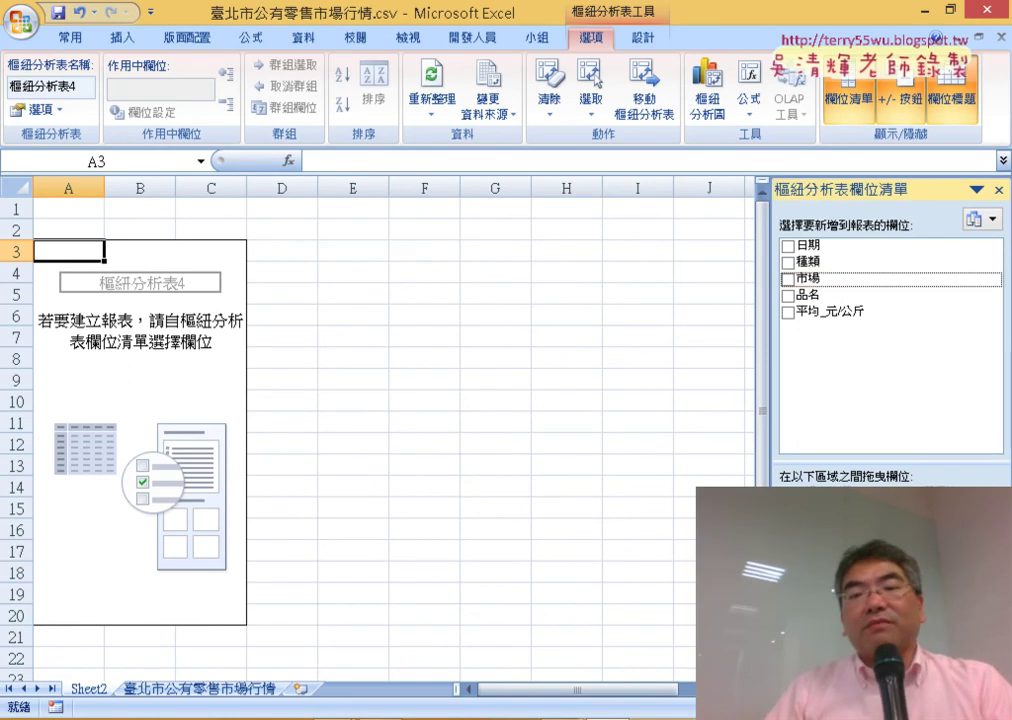
click(788, 279)
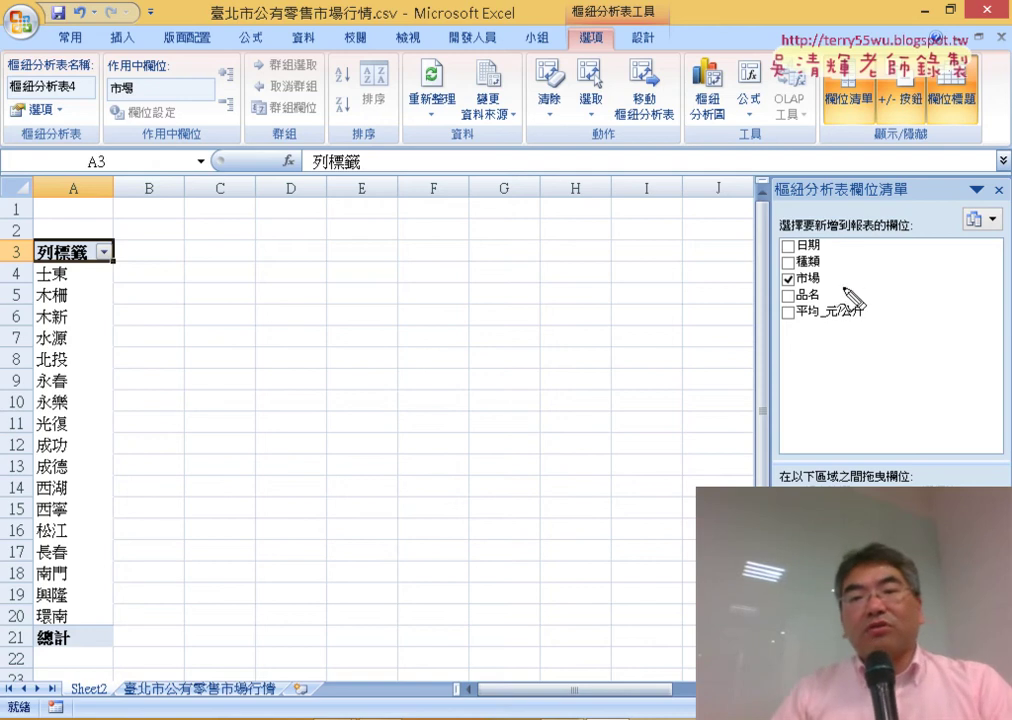
drag(848, 264, 838, 266)
mouse_move(816, 336)
mouse_down()
mouse_move(834, 332)
mouse_move(822, 487)
mouse_up()
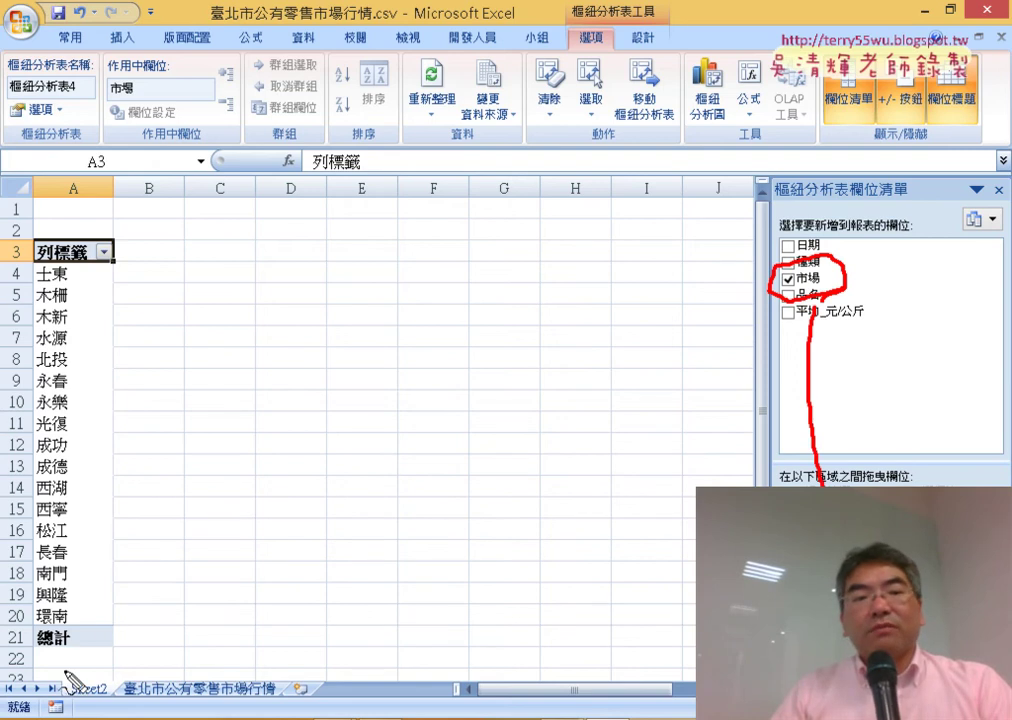
mouse_move(78, 630)
mouse_down()
mouse_move(18, 389)
mouse_move(126, 346)
mouse_move(98, 598)
mouse_move(86, 616)
mouse_up()
drag(40, 274, 74, 278)
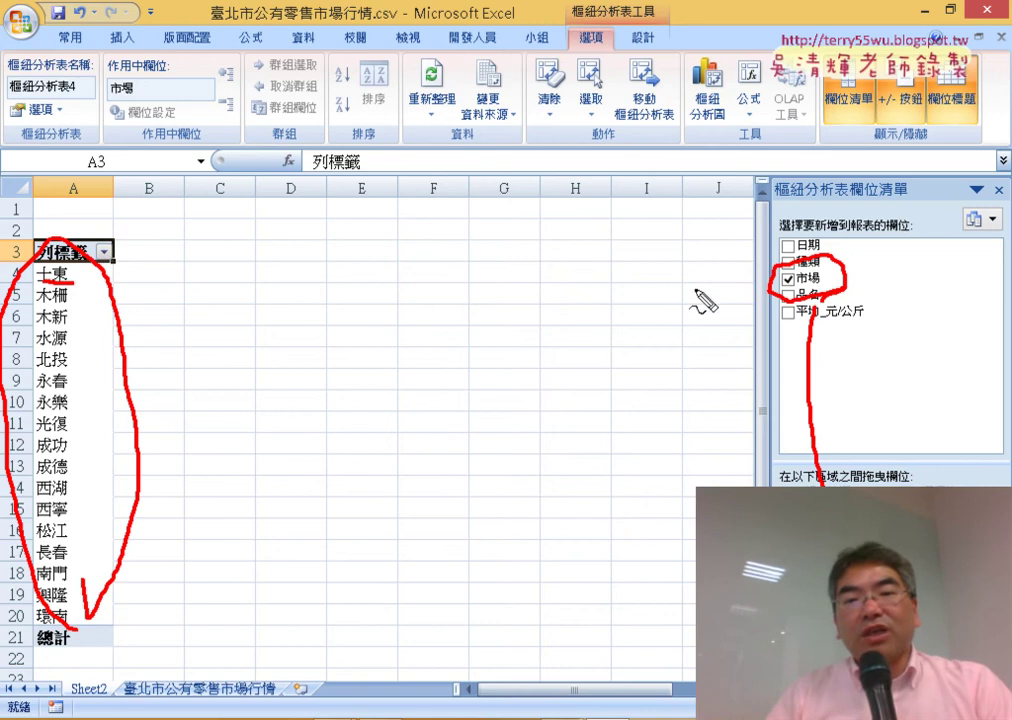
Put 平均_元/公斤 into Values so each market sums its price, e.g. 士東 146439.54
drag(875, 322, 818, 324)
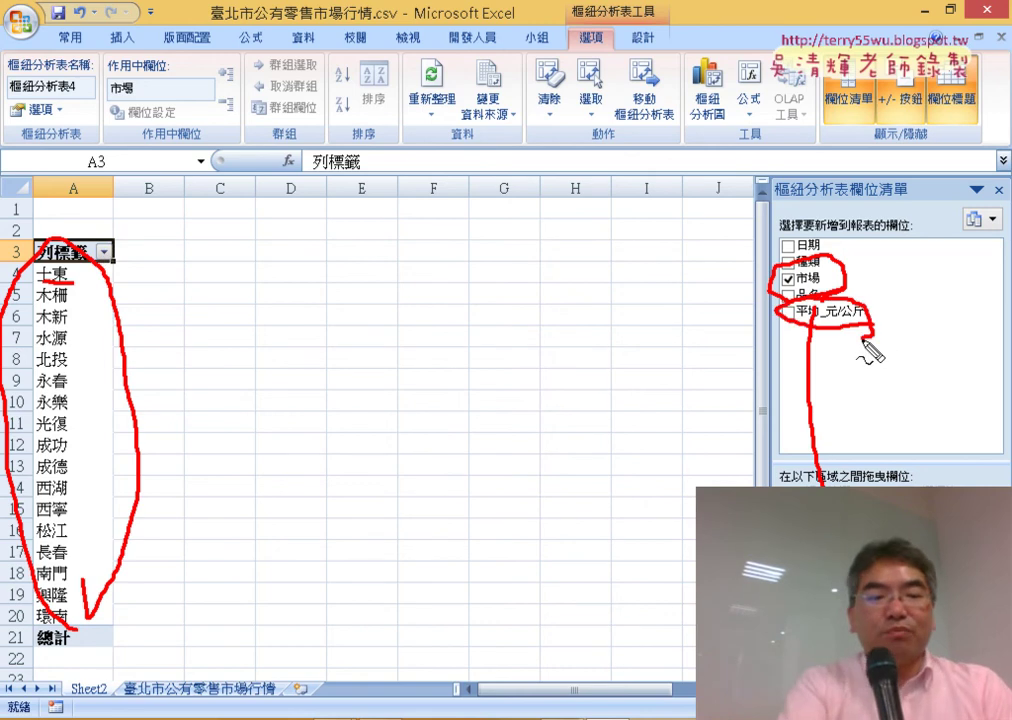
key(Escape)
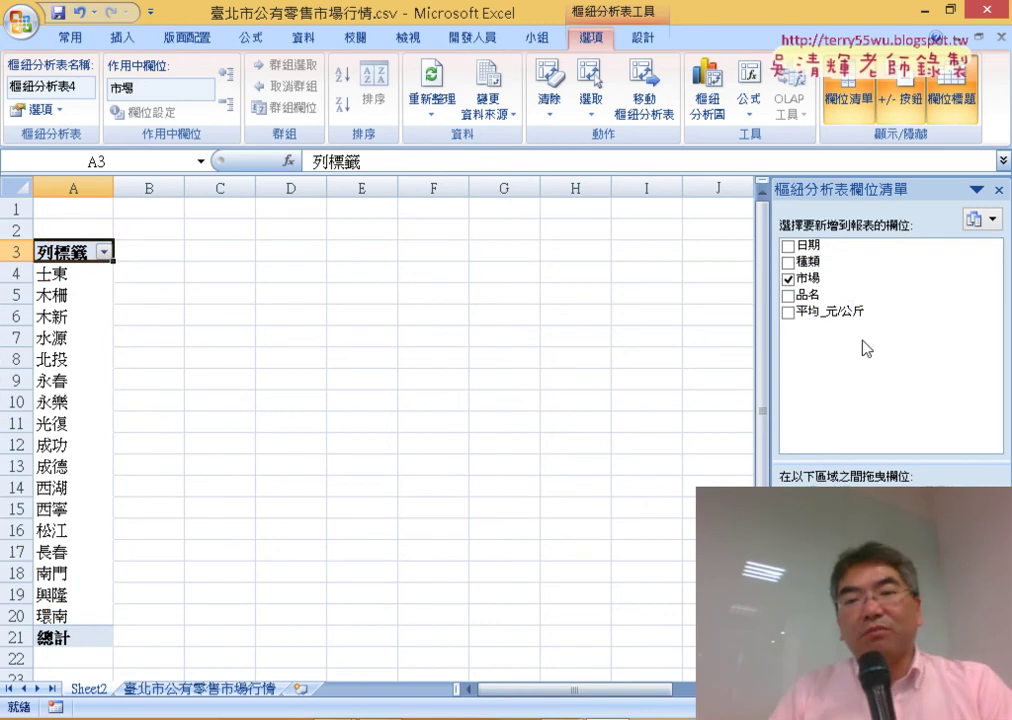
drag(825, 311, 870, 530)
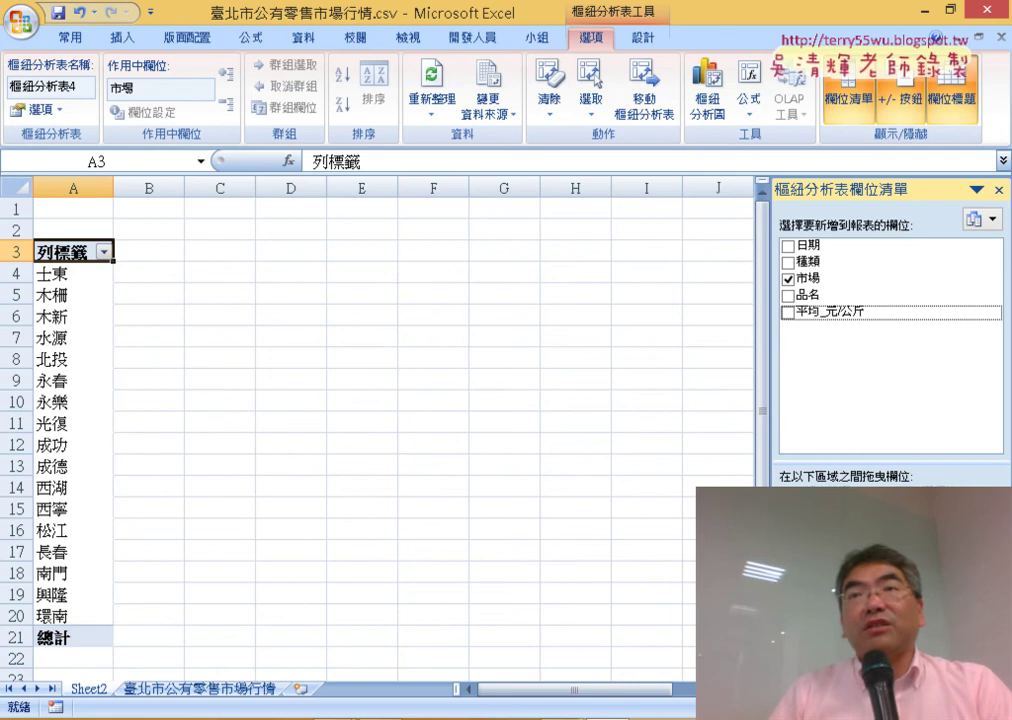
drag(870, 530, 870, 600)
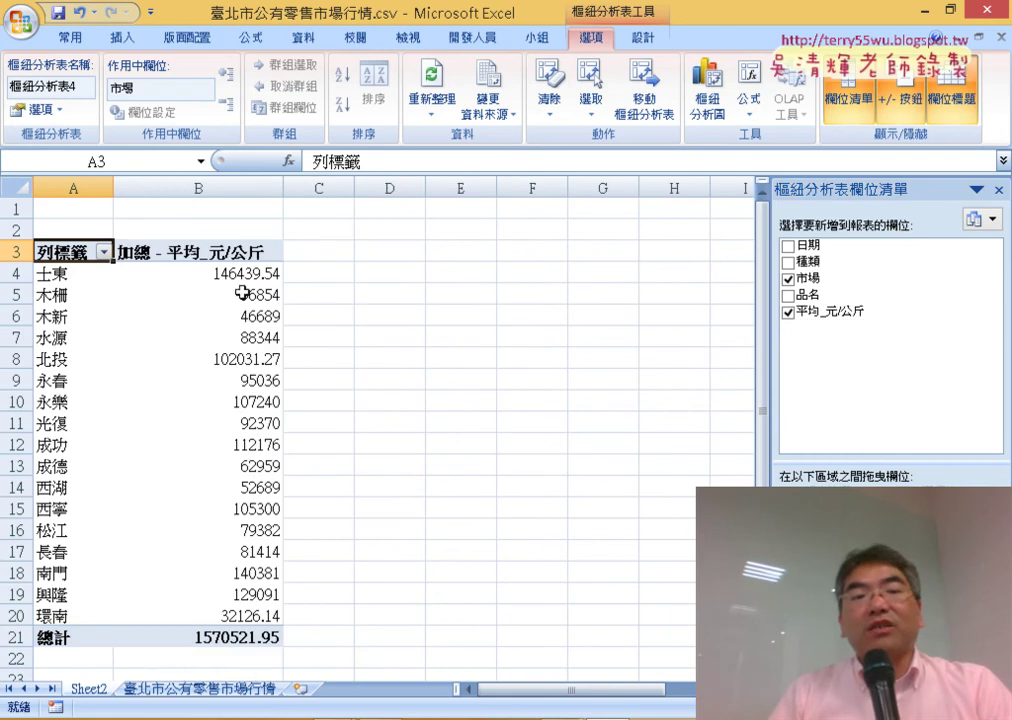
click(189, 275)
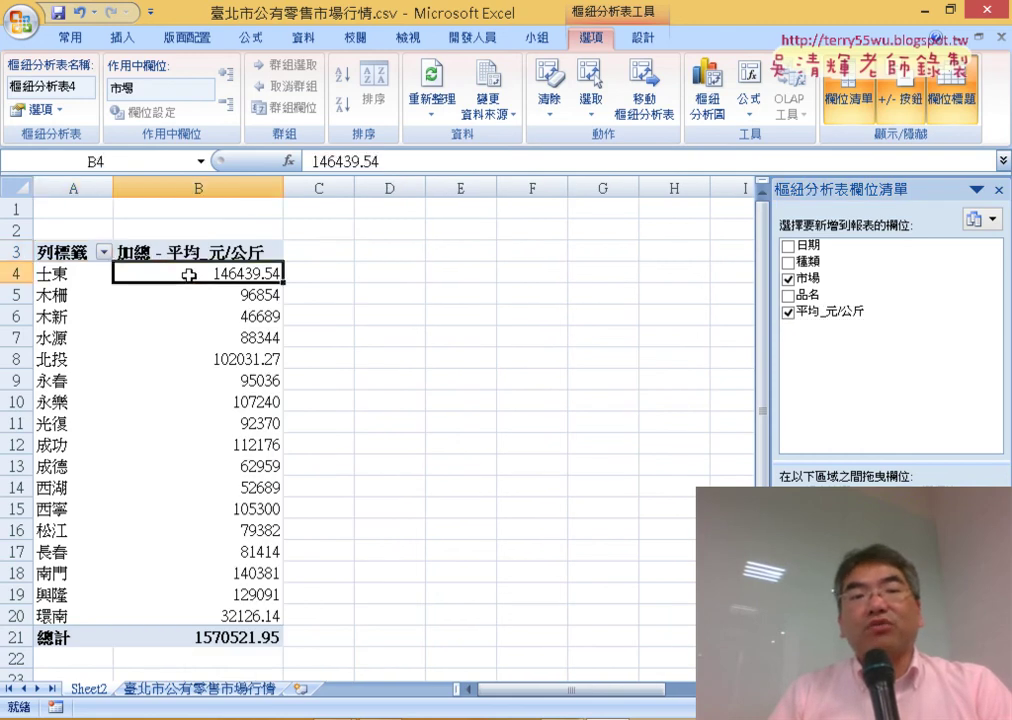
drag(75, 273, 174, 273)
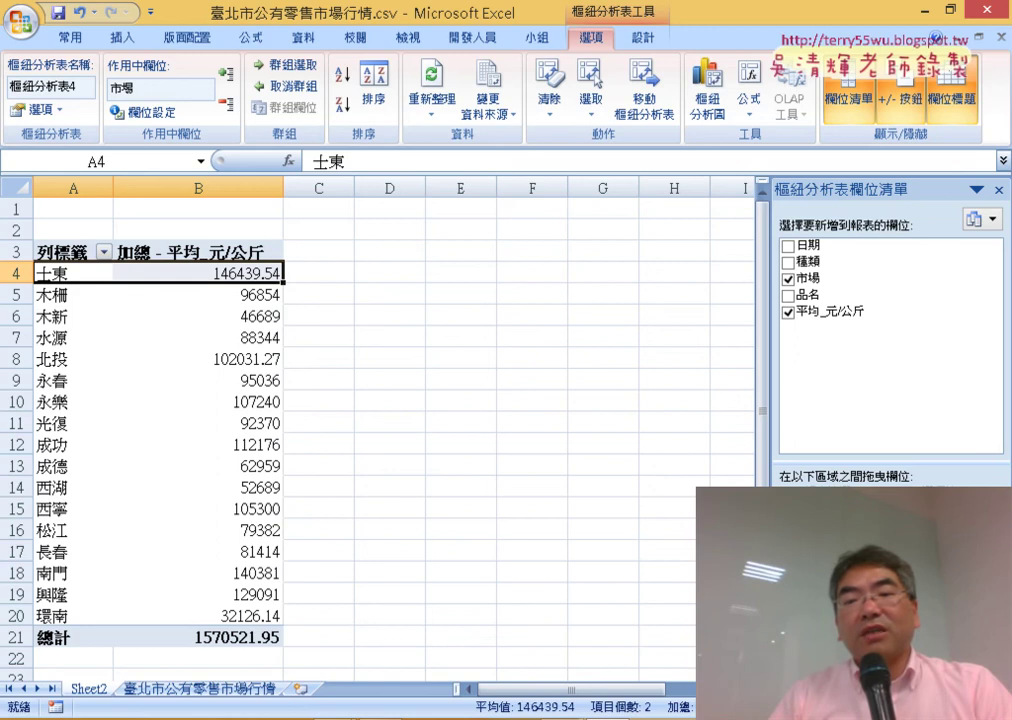
Change the 平均_元/公斤 value field's summary from Sum to 平均值 (Average)
click(868, 610)
click(935, 582)
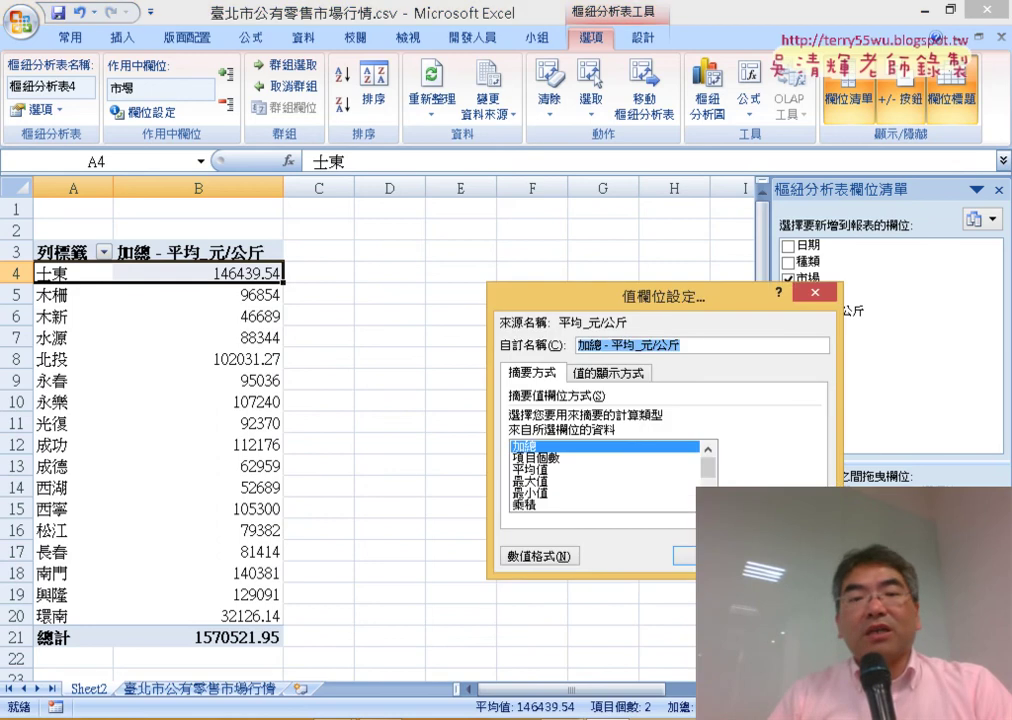
click(540, 470)
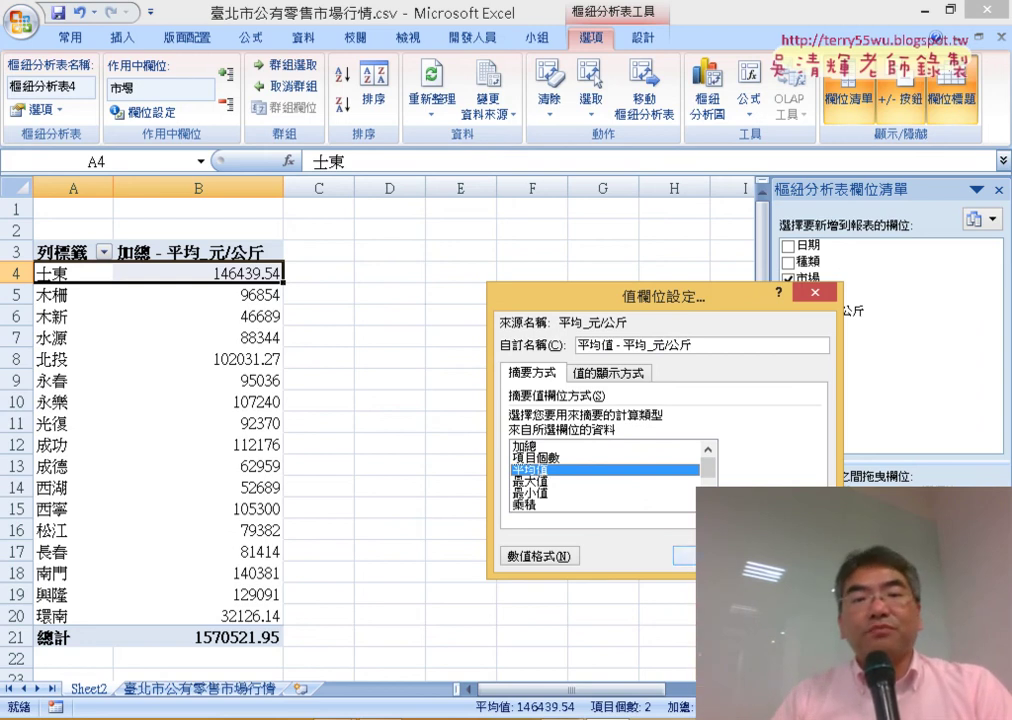
click(695, 556)
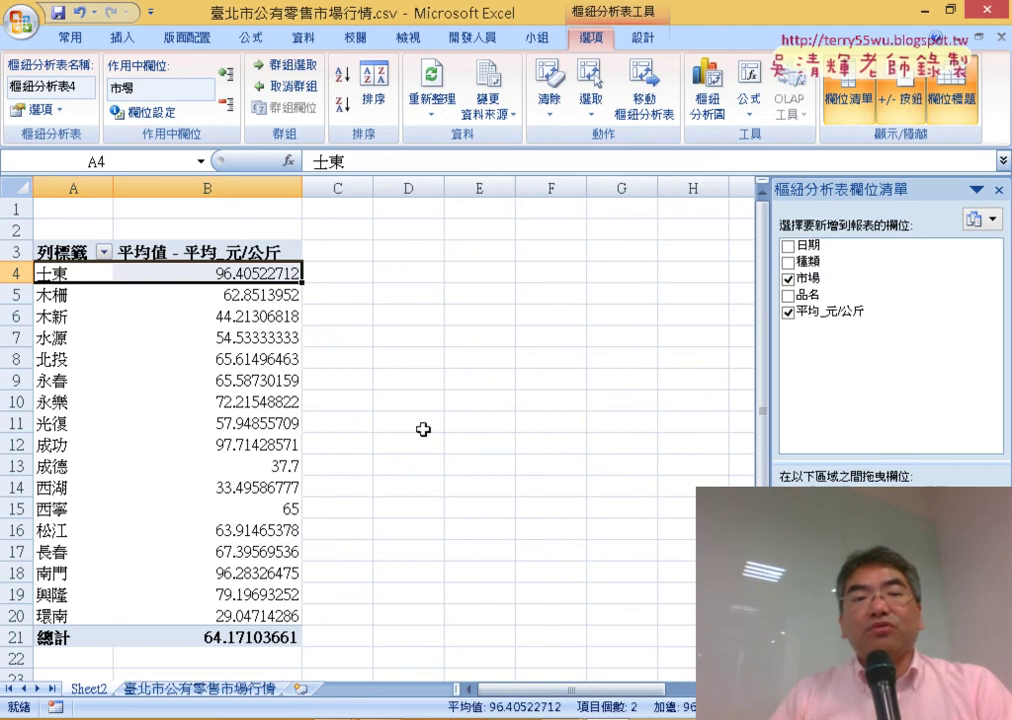
drag(292, 272, 263, 631)
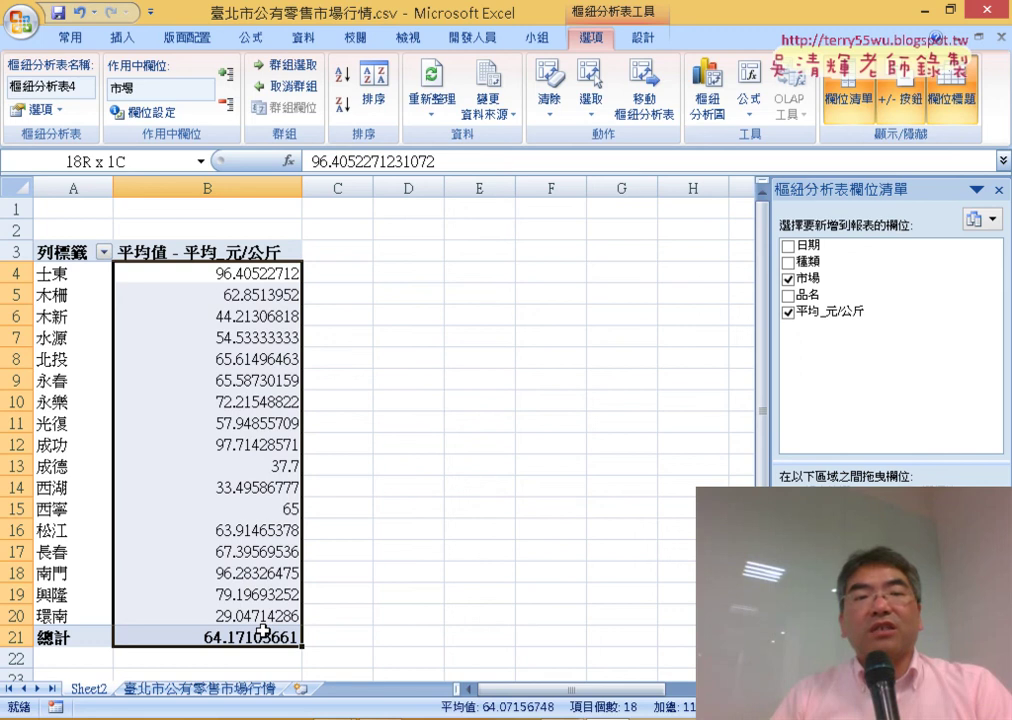
Decrease decimals on the market averages until they show whole numbers, like 士東 96
click(70, 38)
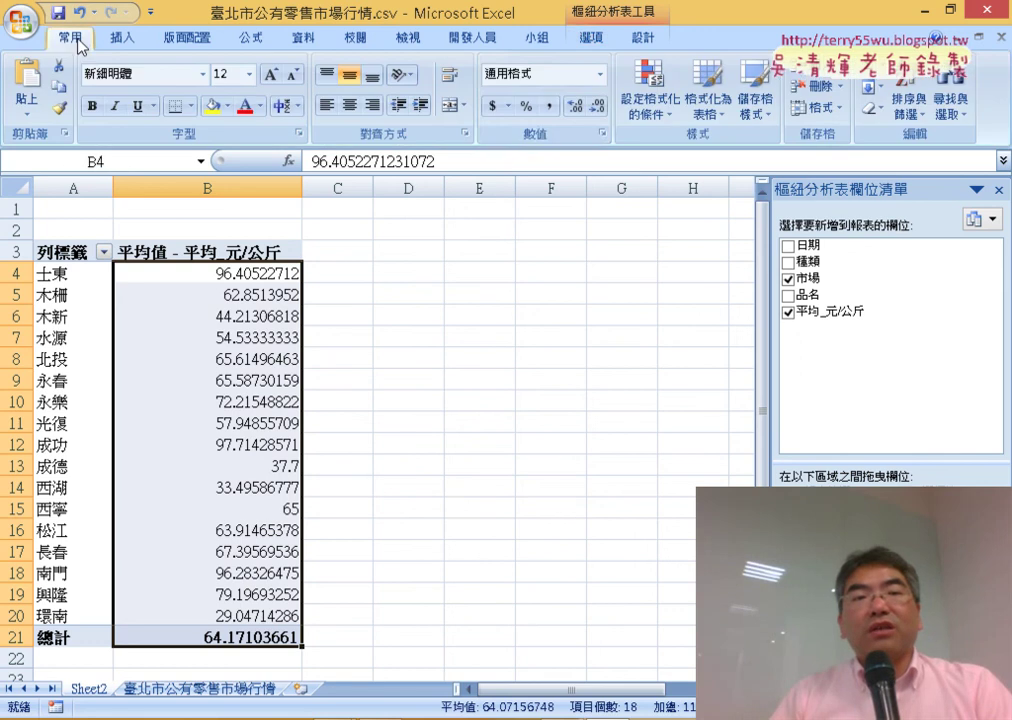
click(599, 107)
click(599, 107)
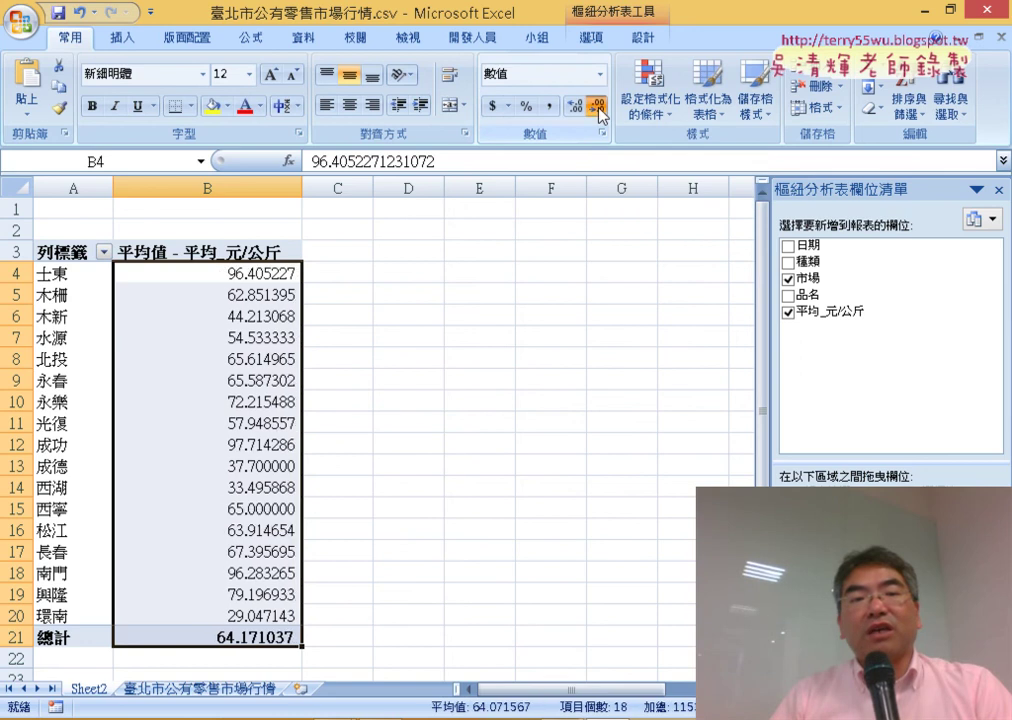
double_click(599, 107)
double_click(599, 107)
double_click(599, 107)
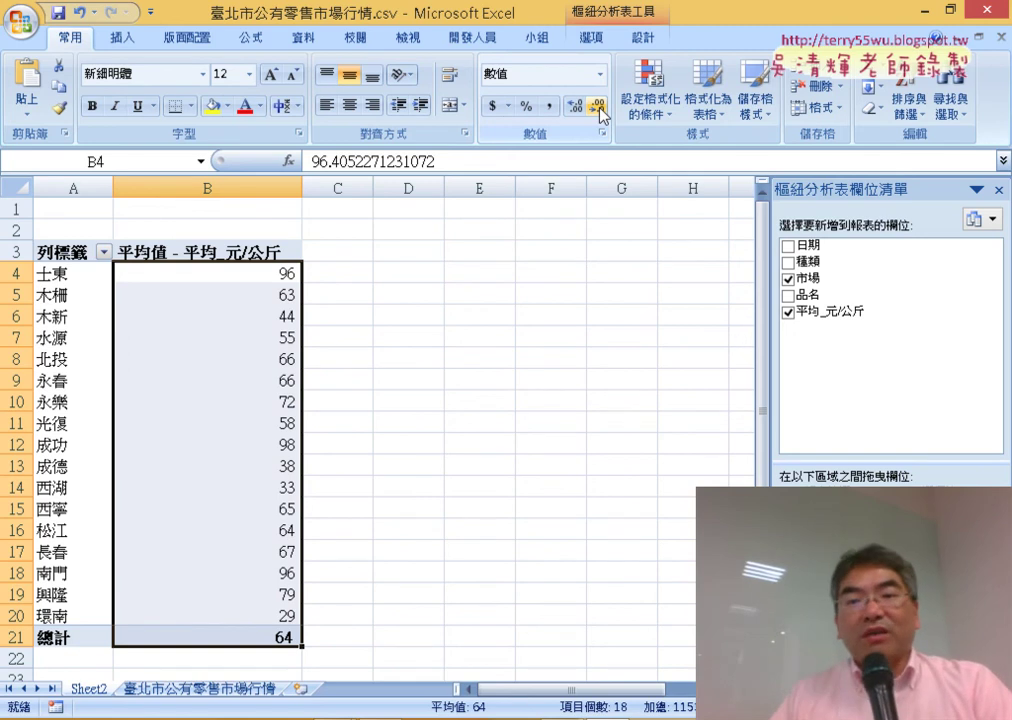
click(808, 295)
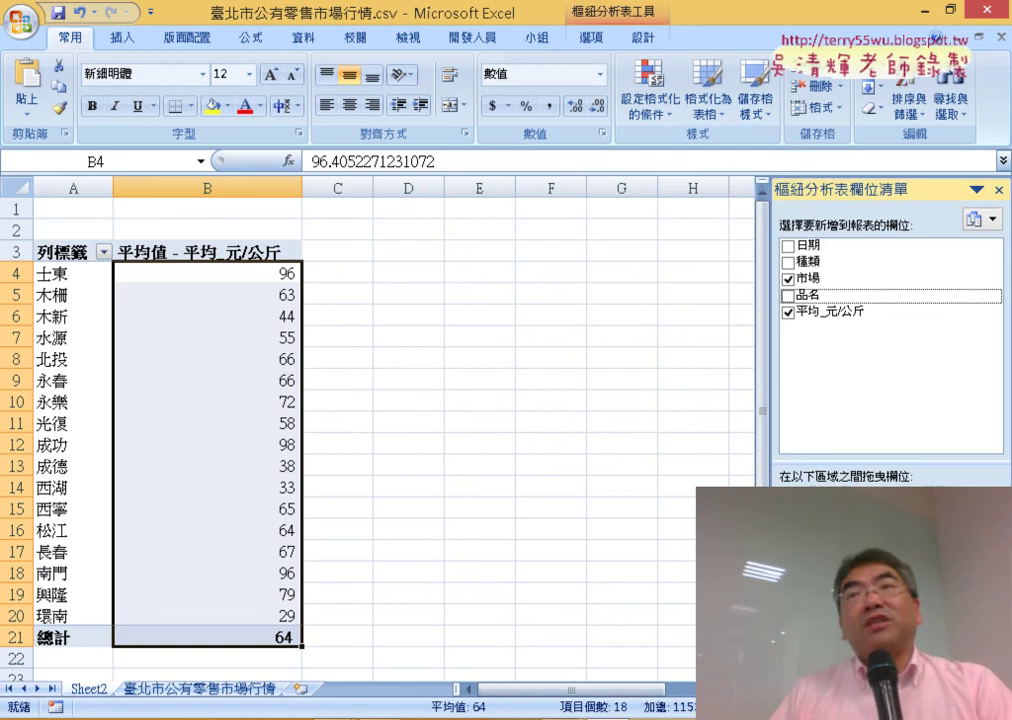
Add 品名 to Column Labels so each product, such as 甘藍, gets its own column
click(788, 295)
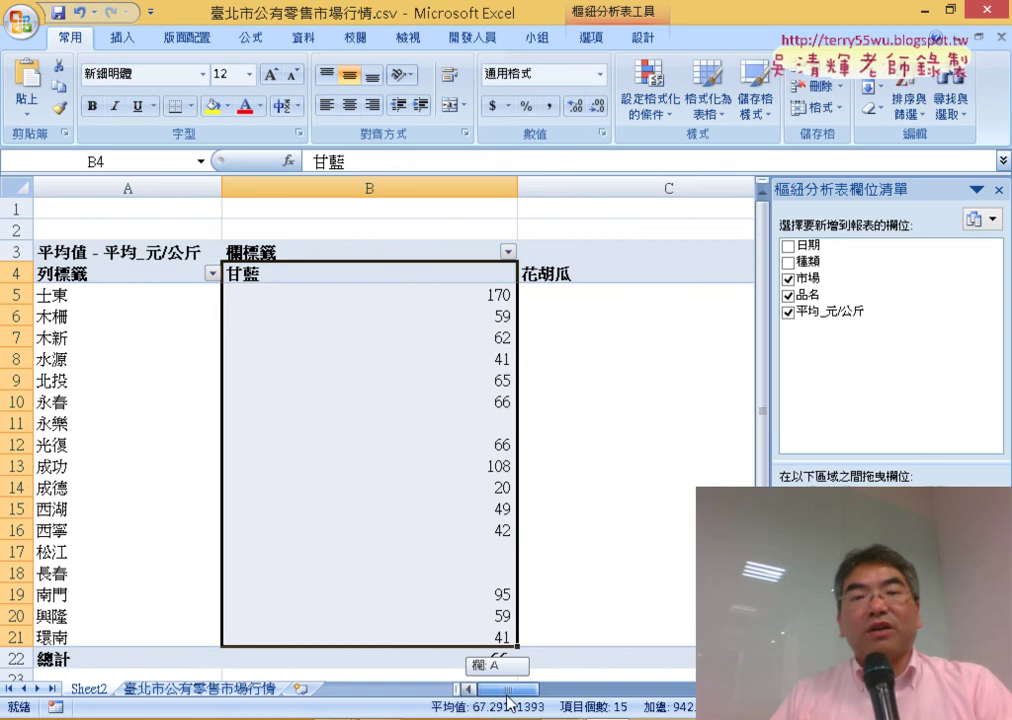
mouse_move(508, 689)
mouse_down()
mouse_move(572, 708)
mouse_move(699, 708)
mouse_up()
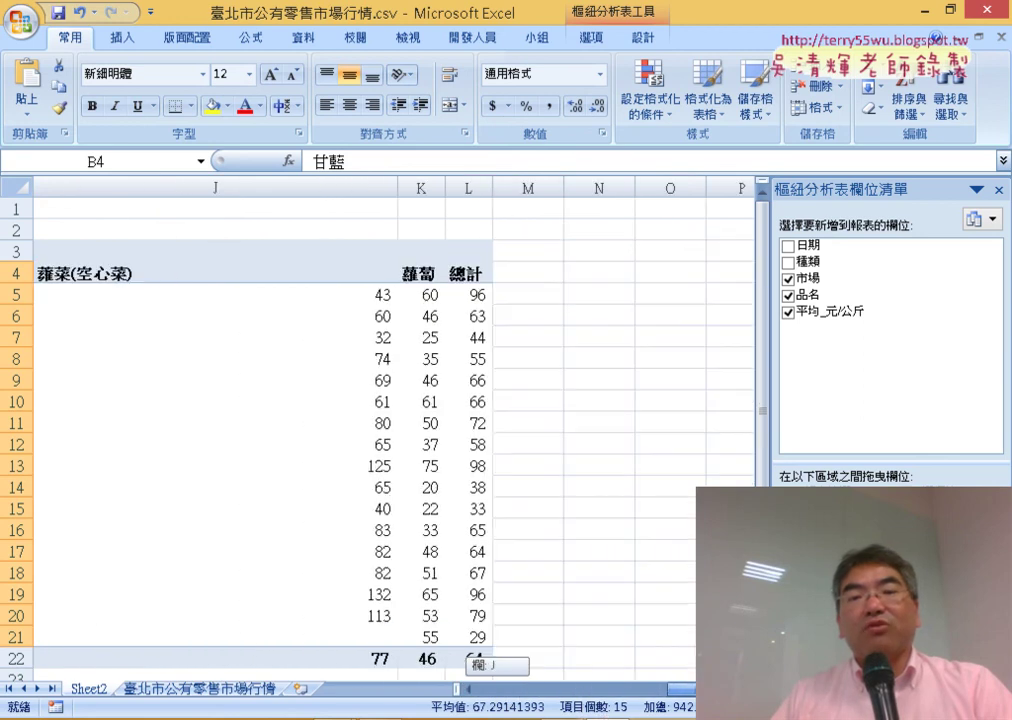
drag(472, 659, 463, 655)
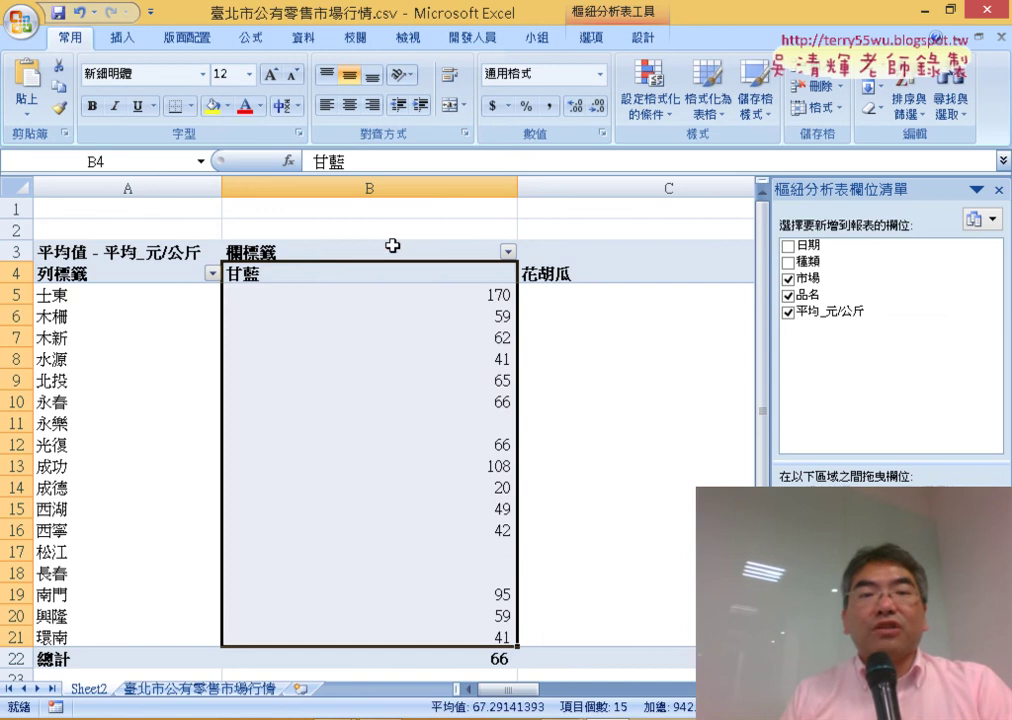
Mark the 品名 field, column labels header, and (全選) option with red pen circles
click(509, 253)
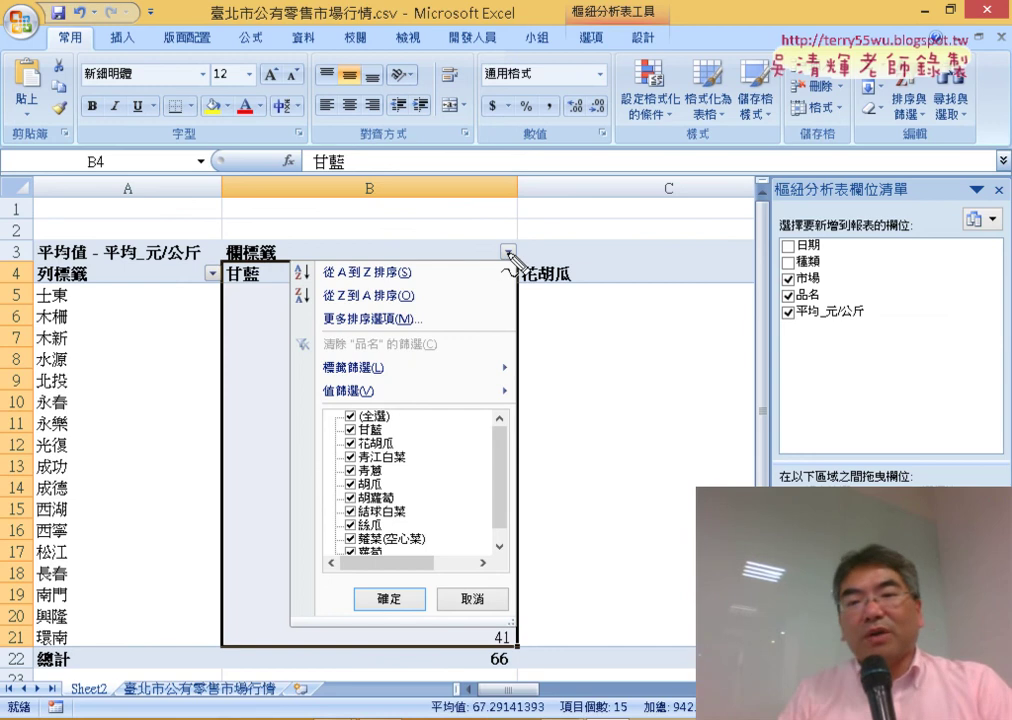
mouse_move(805, 300)
mouse_down()
mouse_move(830, 295)
mouse_move(935, 477)
mouse_up()
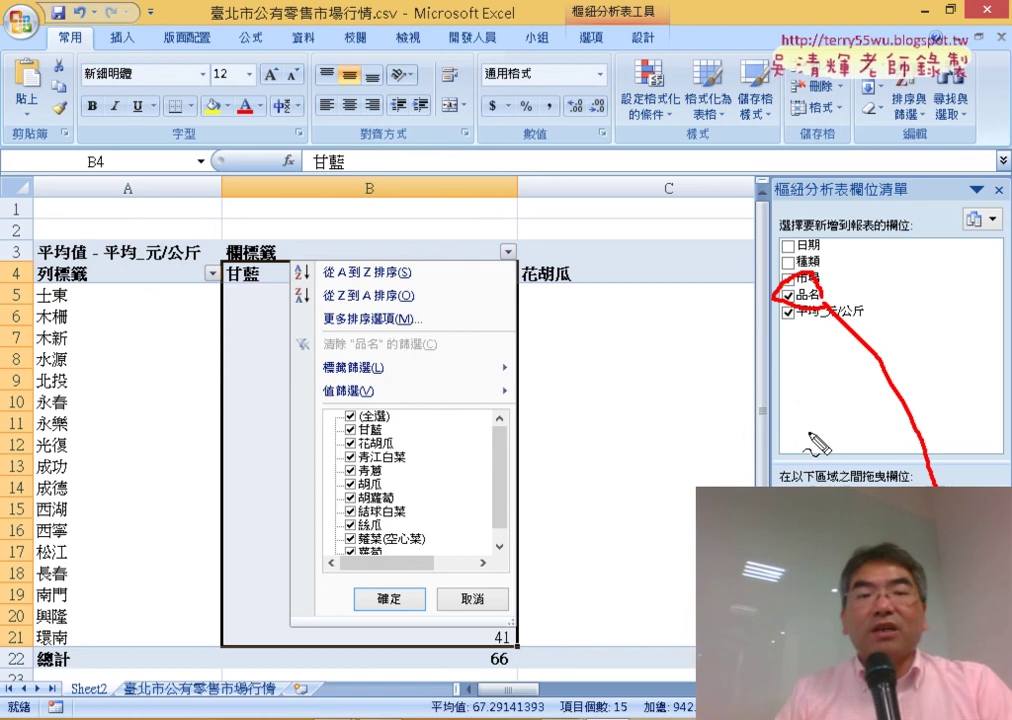
drag(203, 268, 292, 262)
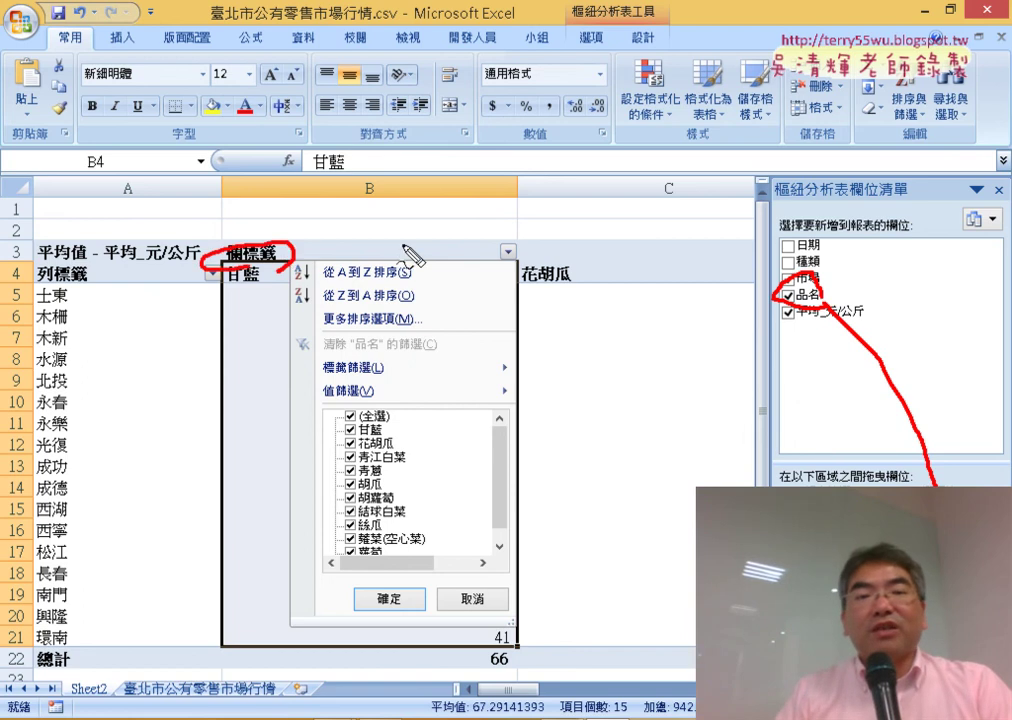
drag(484, 236, 515, 285)
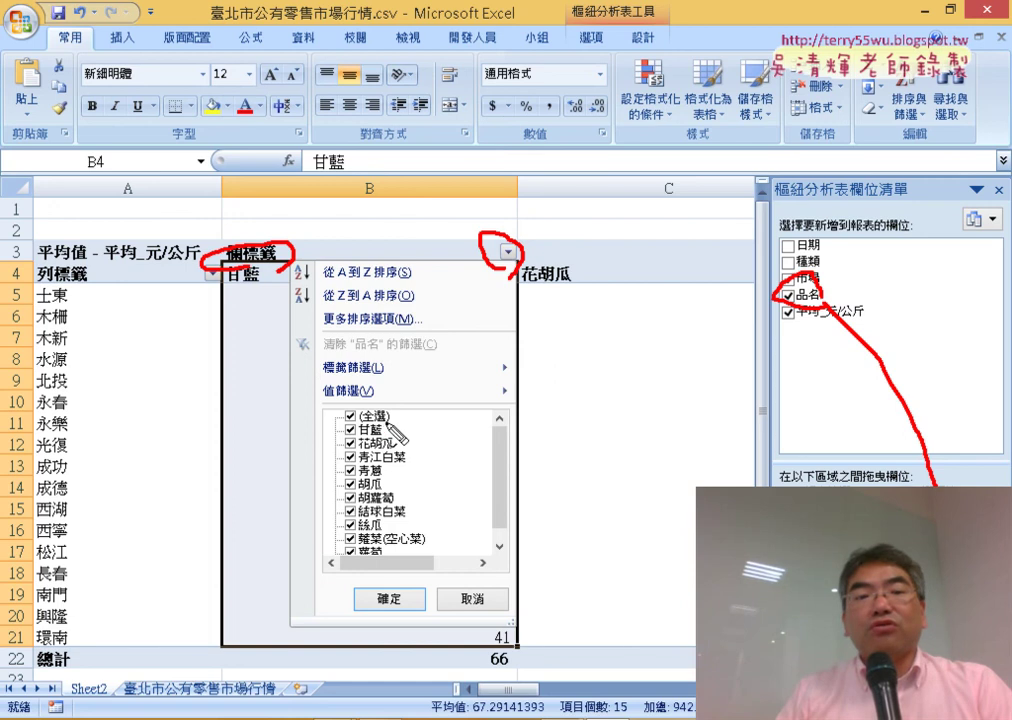
drag(392, 428, 398, 414)
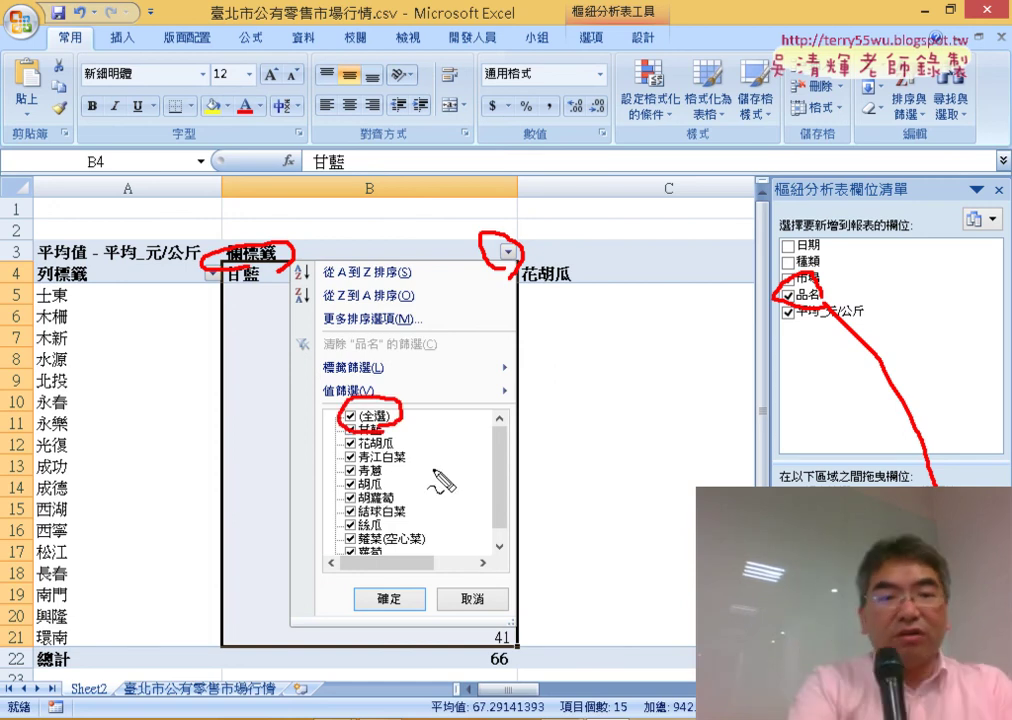
key(Escape)
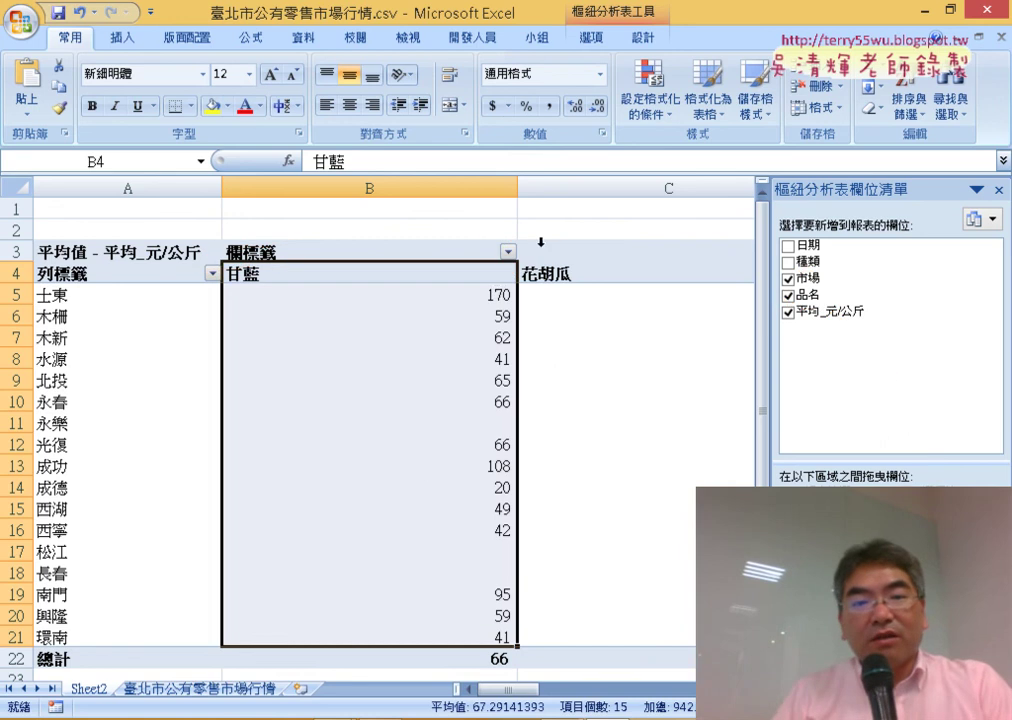
Filter the product column labels to show only 青蔥
click(508, 252)
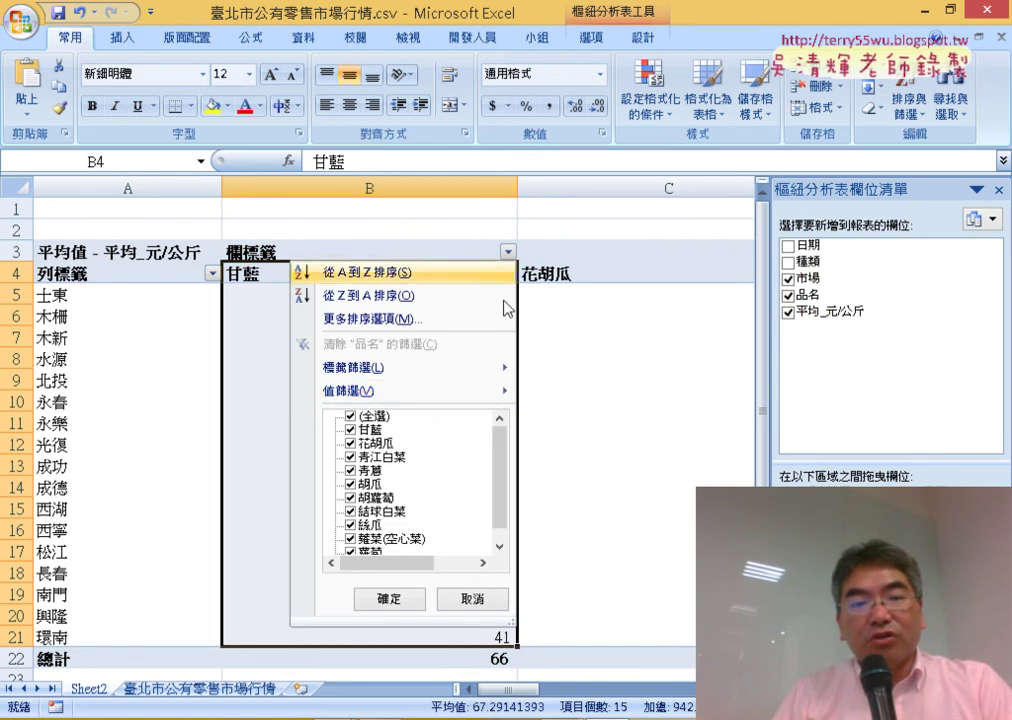
click(350, 416)
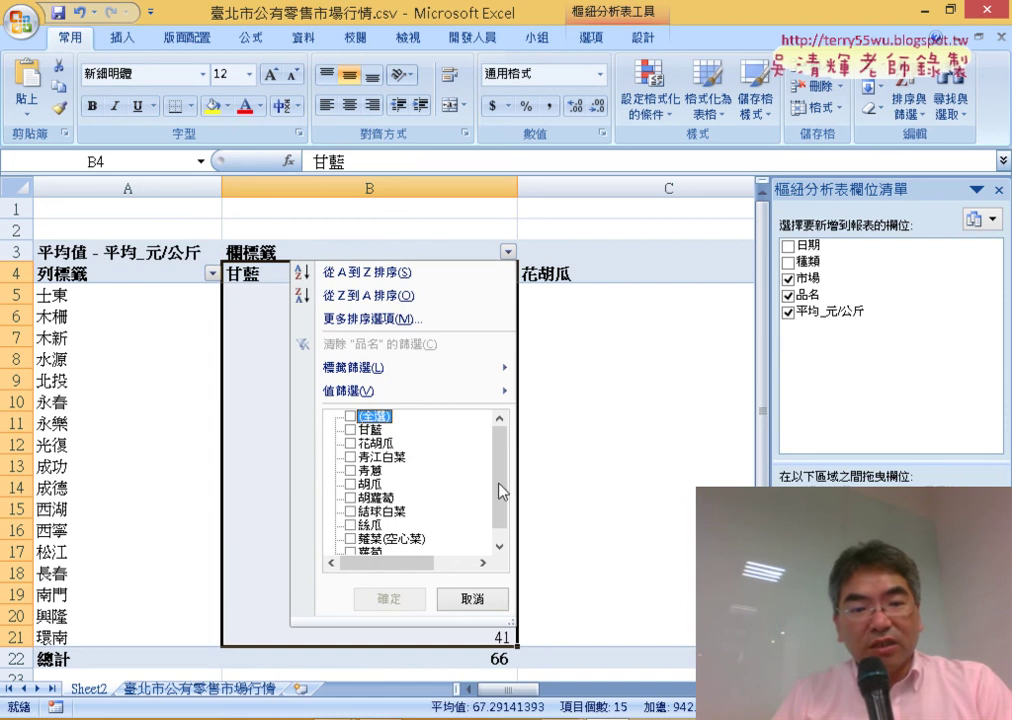
scroll(497, 490, down, 1)
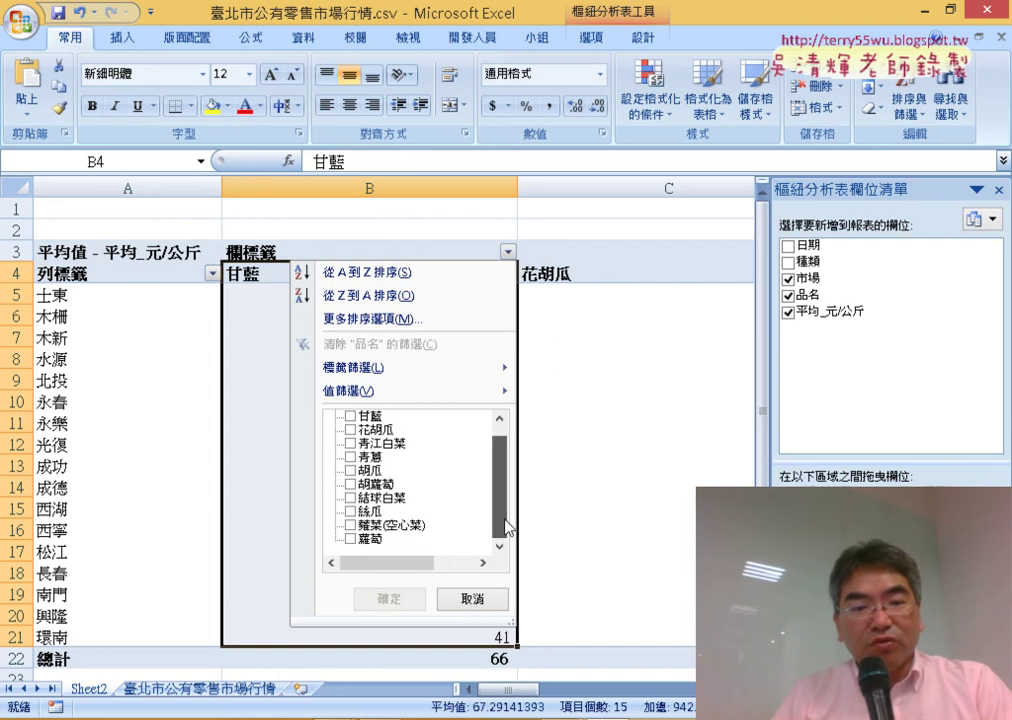
click(351, 460)
scroll(501, 475, up, 1)
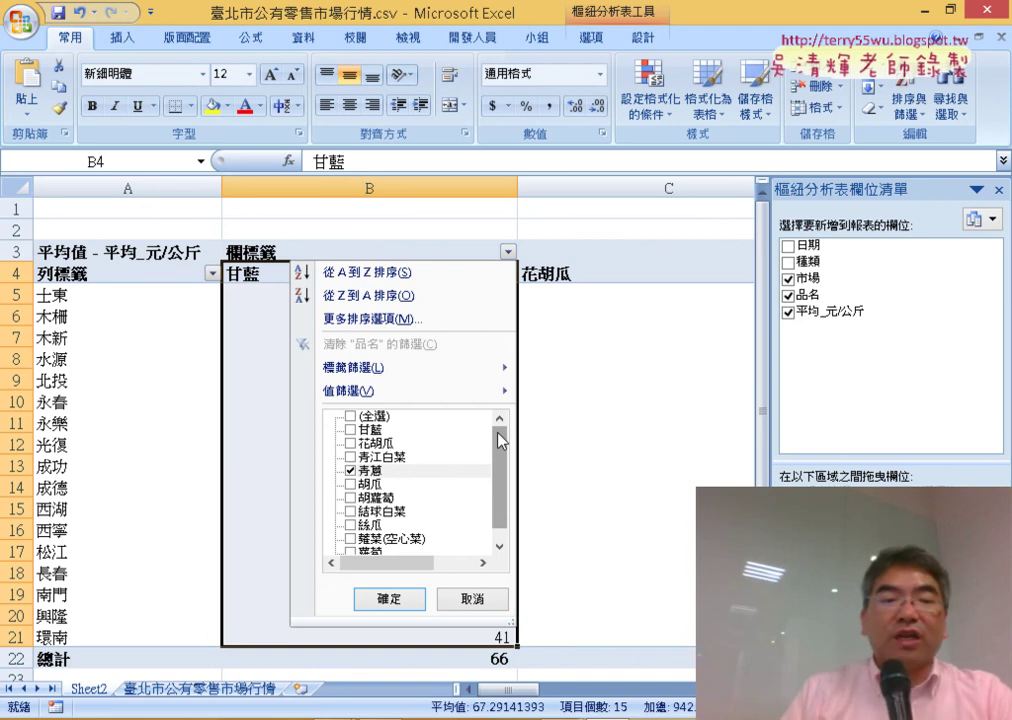
click(389, 600)
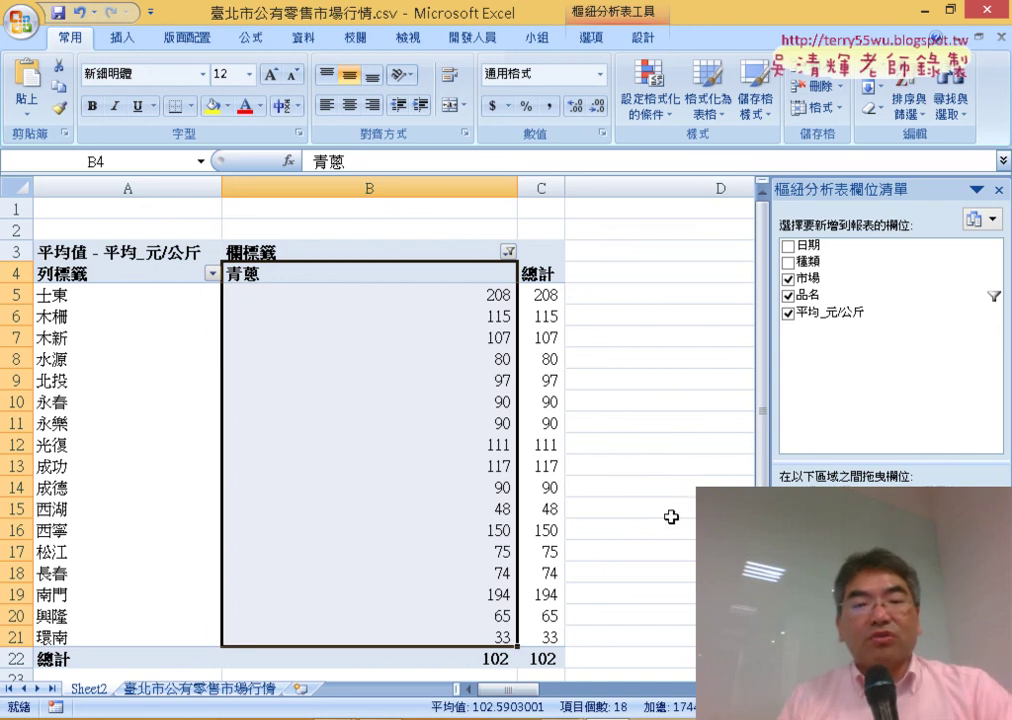
scroll(671, 514, down, 1)
scroll(671, 514, up, 1)
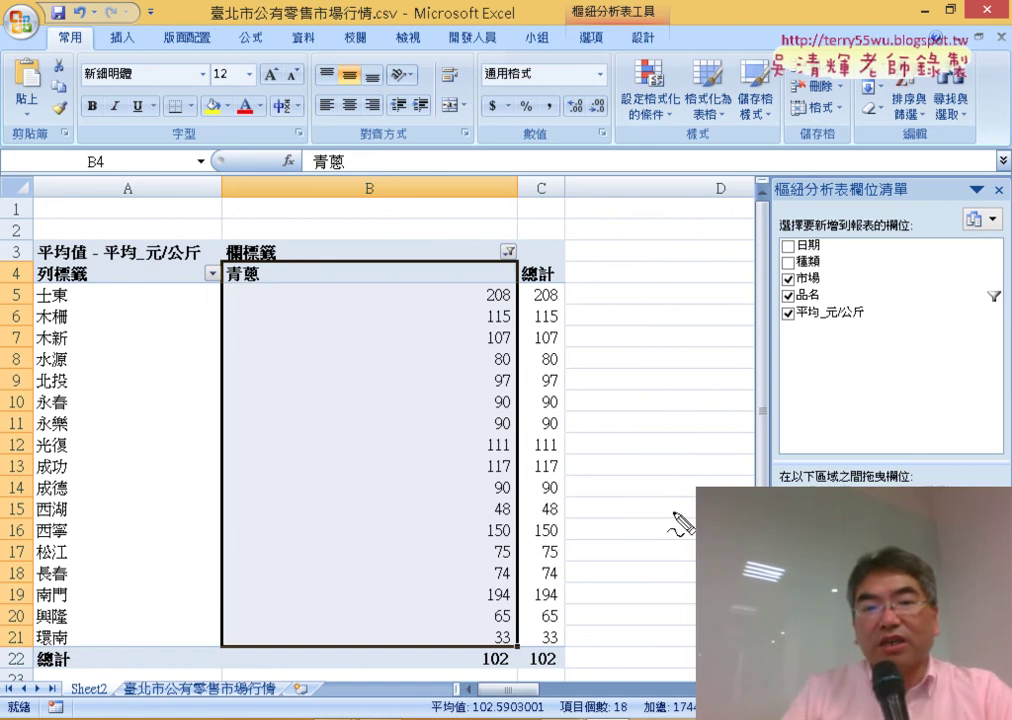
Circle the filtered 青蔥 label in red, then select the 青蔥 market prices
drag(462, 248, 527, 238)
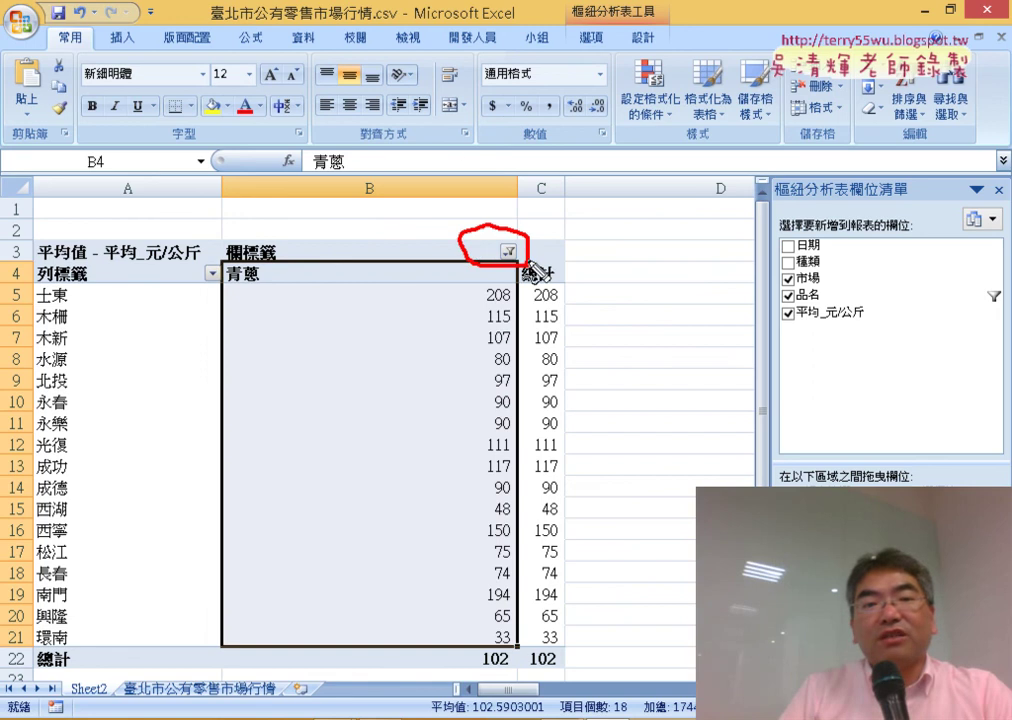
mouse_move(425, 116)
mouse_down()
mouse_move(470, 212)
mouse_move(488, 178)
mouse_up()
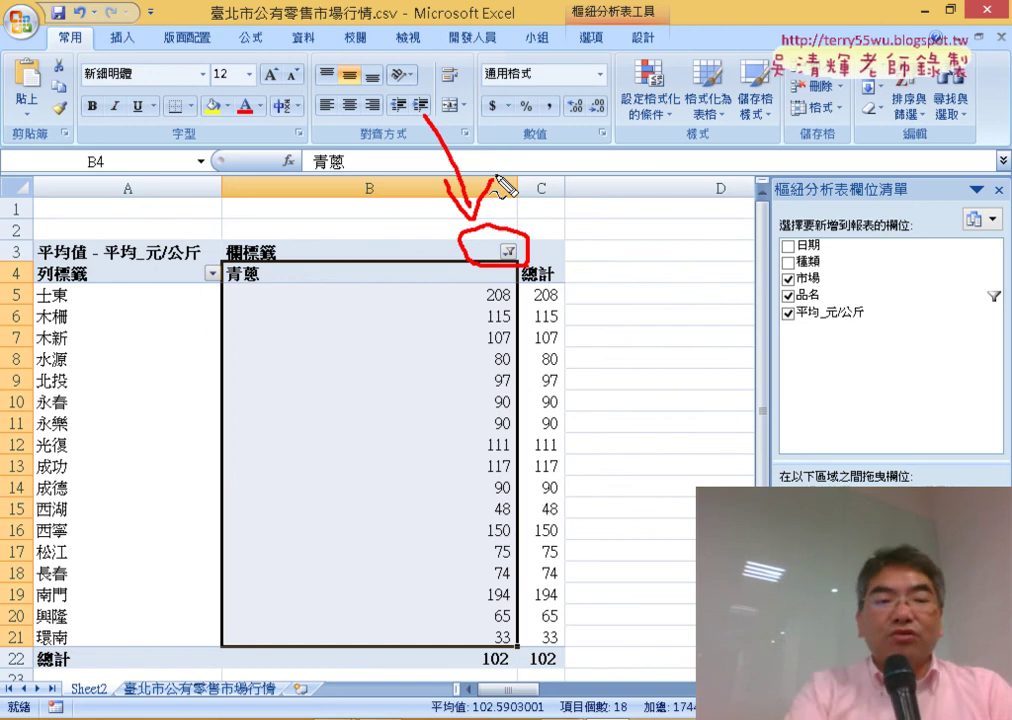
key(Escape)
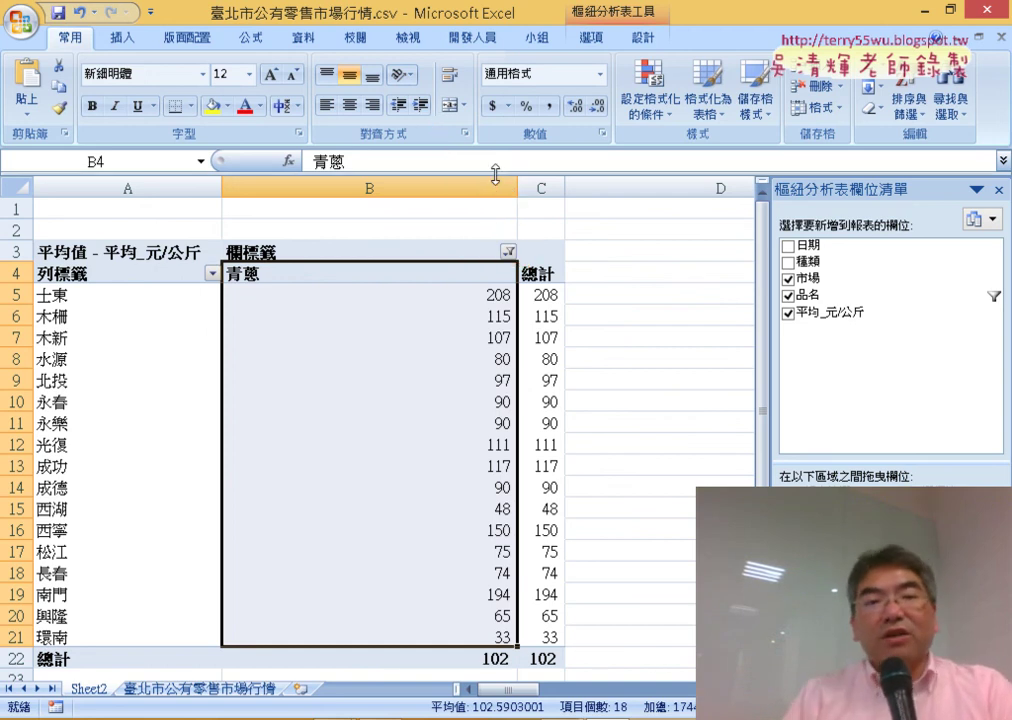
click(385, 272)
click(377, 253)
click(377, 273)
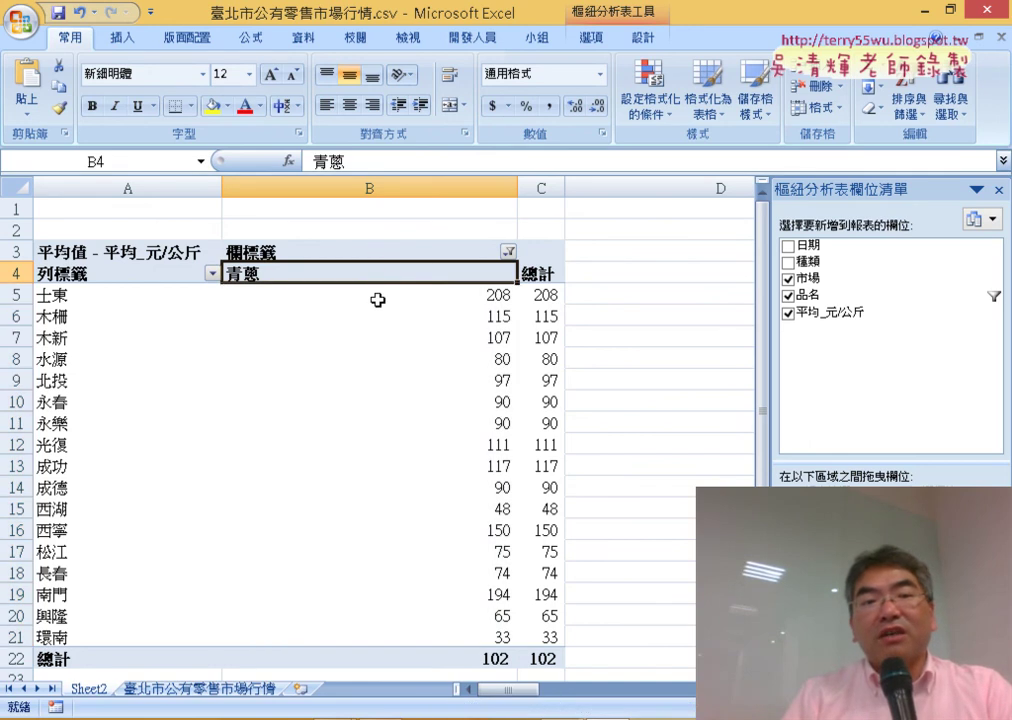
mouse_move(369, 295)
mouse_move(377, 300)
mouse_down()
mouse_move(381, 624)
mouse_move(424, 300)
mouse_up()
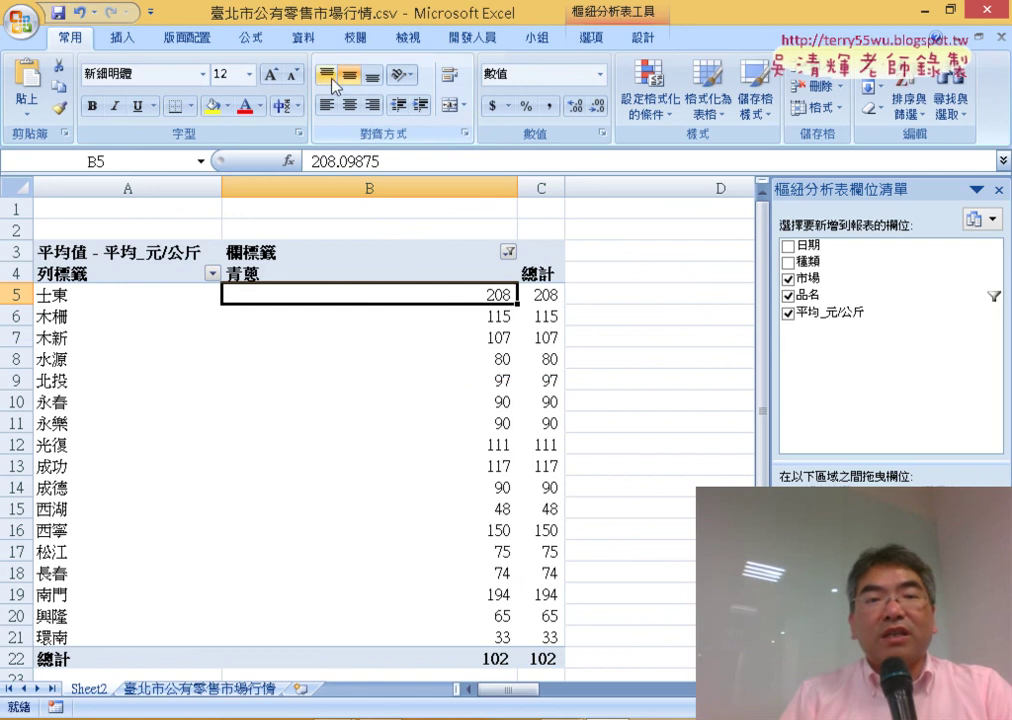
Sort markets ascending by 青蔥 price and select the cheapest row, 環南 at 33
click(304, 38)
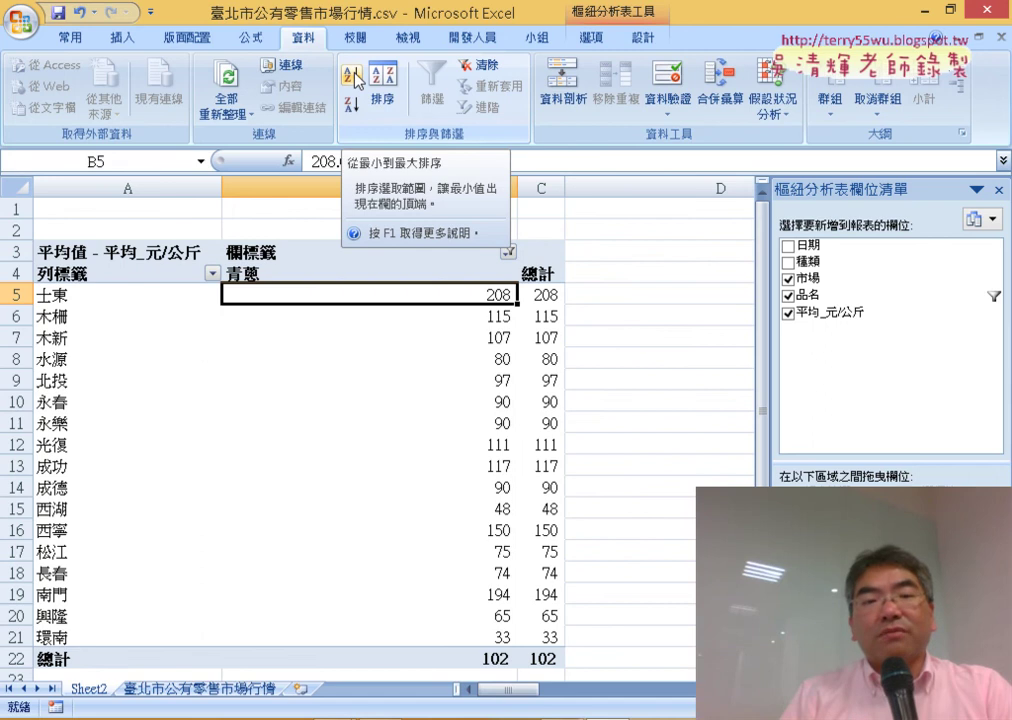
click(353, 77)
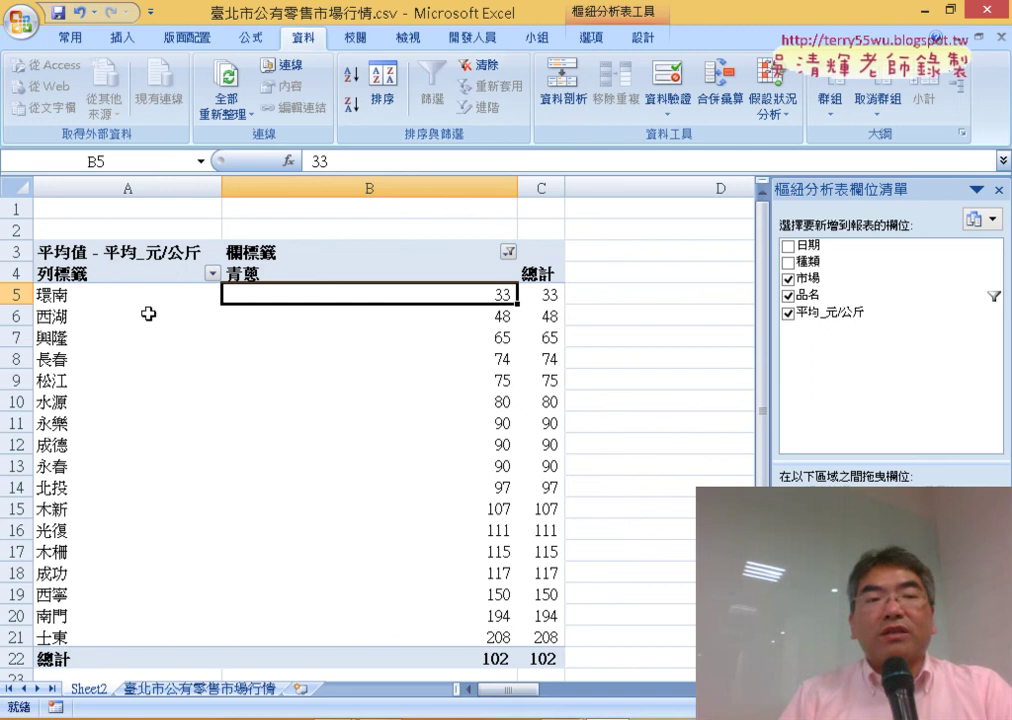
drag(99, 296, 383, 296)
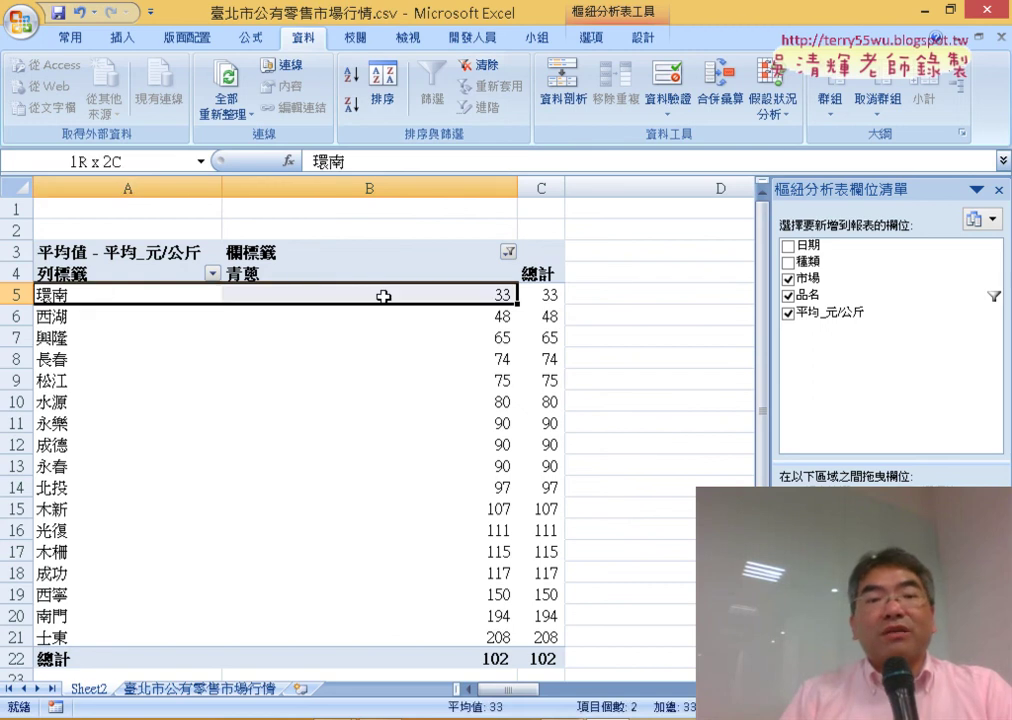
drag(383, 296, 376, 287)
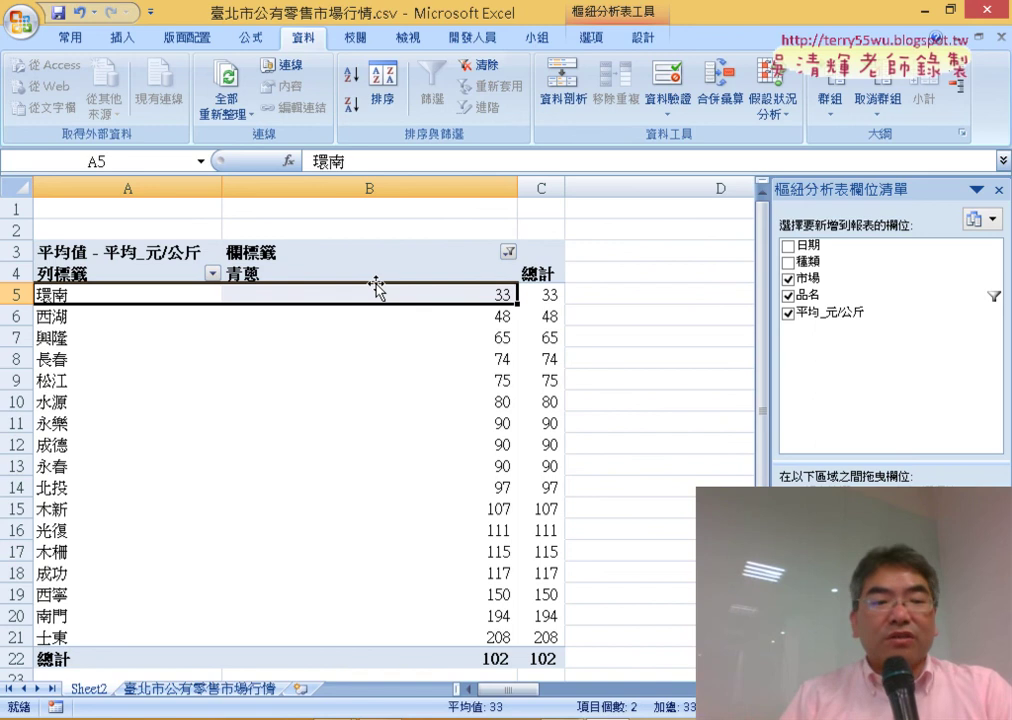
Select the bottom 士東 row with the highest price, 208
click(45, 637)
click(216, 655)
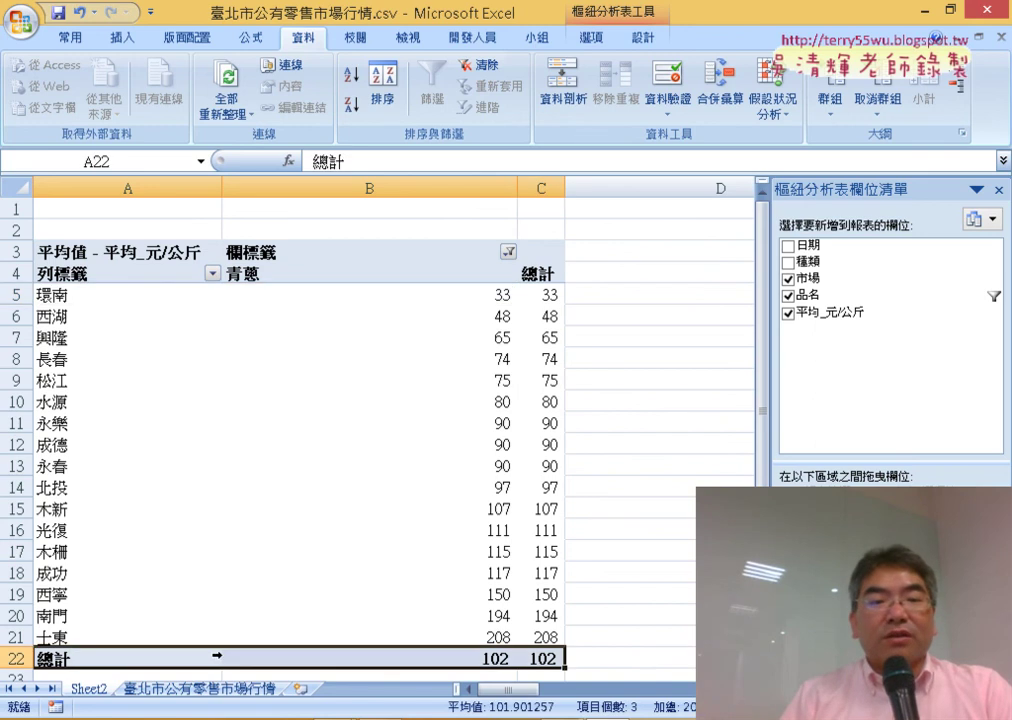
click(391, 637)
click(461, 637)
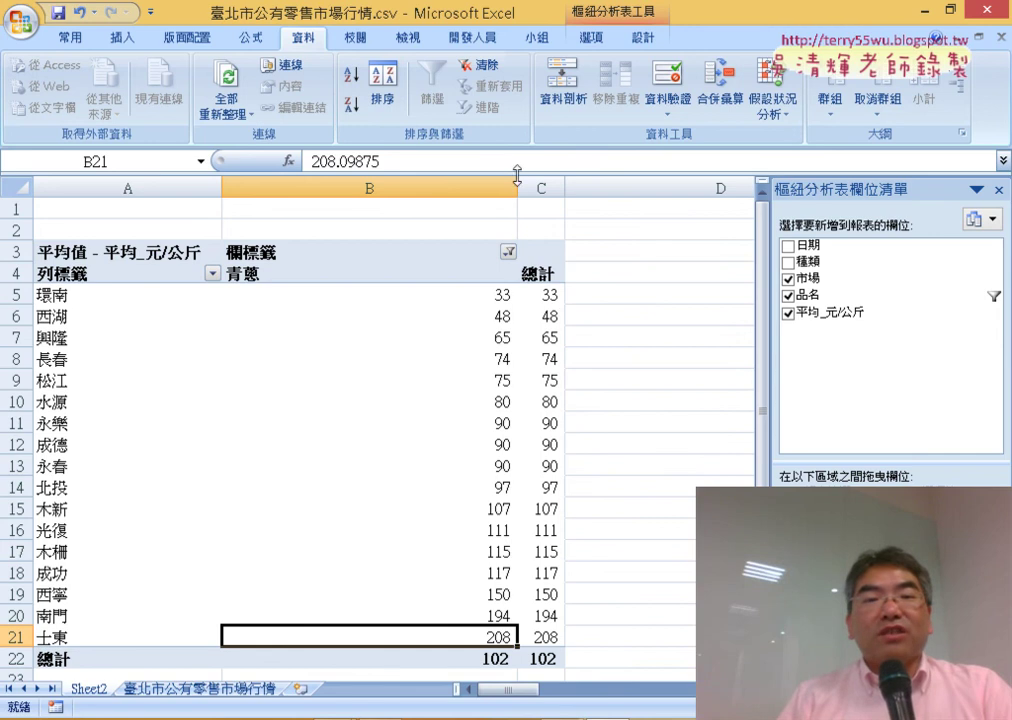
Remove the pivot table's 總計 grand-total column
drag(518, 187, 378, 187)
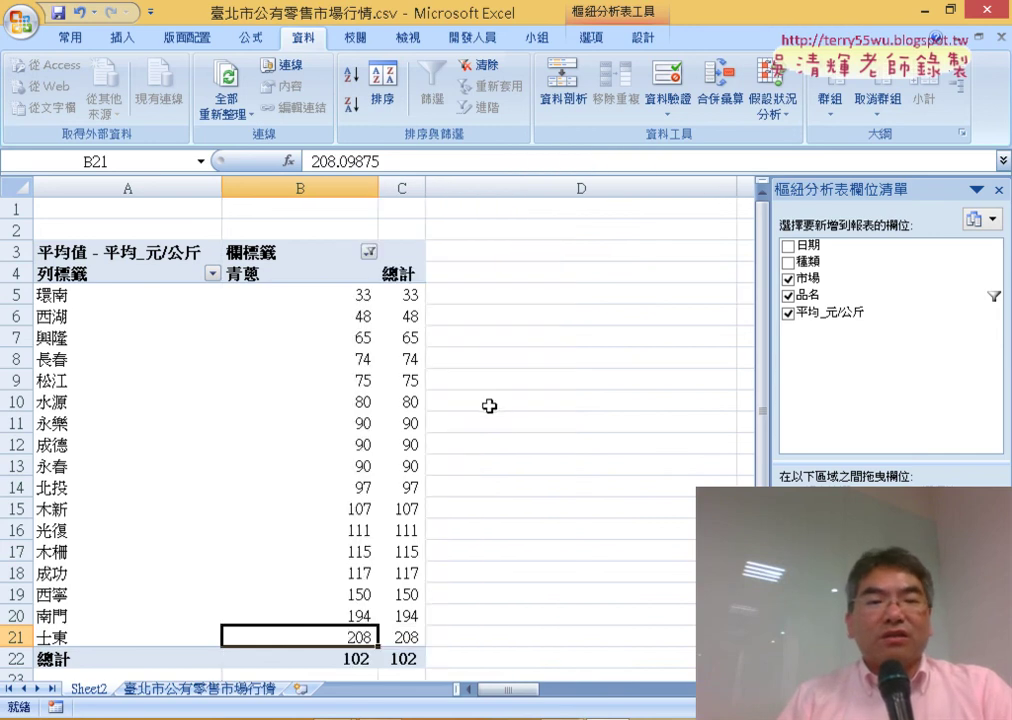
scroll(489, 406, down, 1)
scroll(440, 350, up, 1)
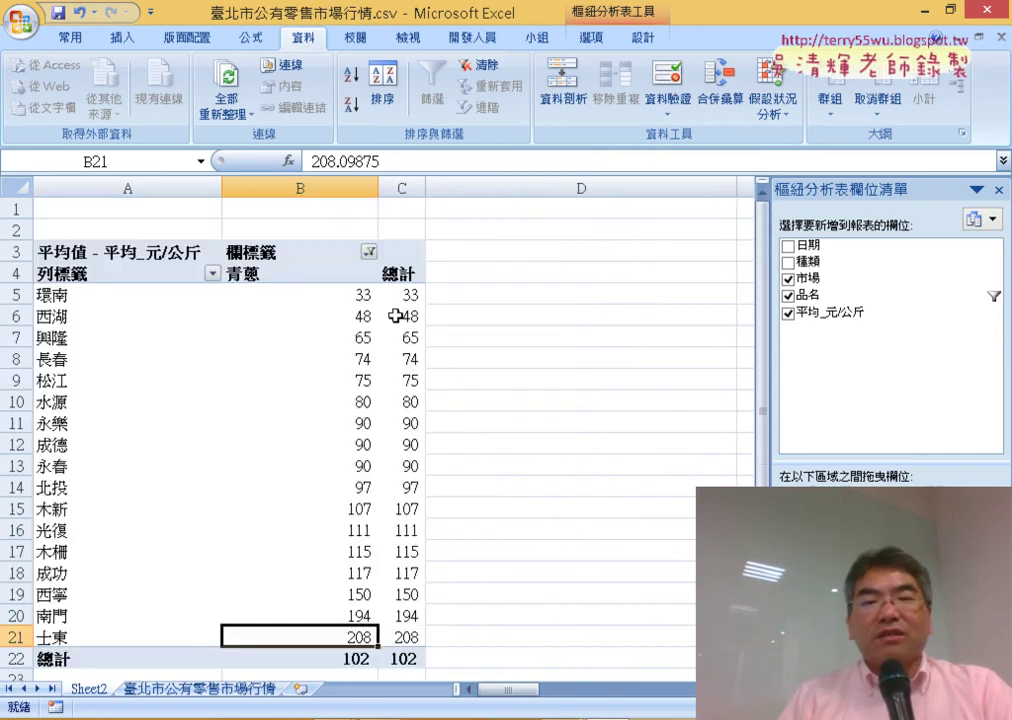
click(404, 276)
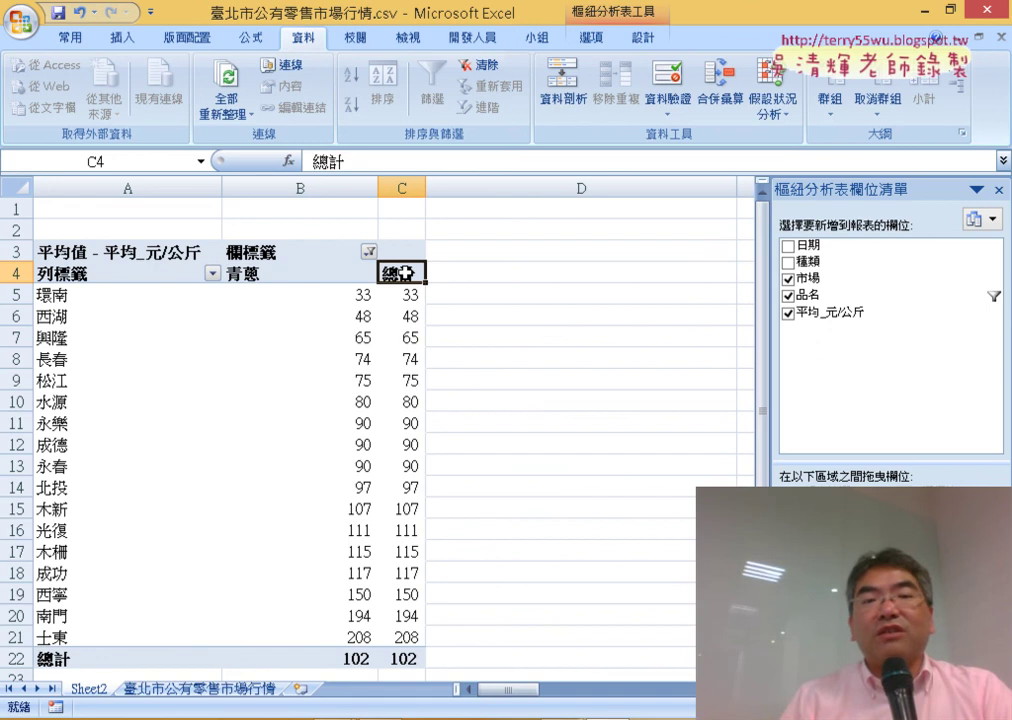
right_click(406, 272)
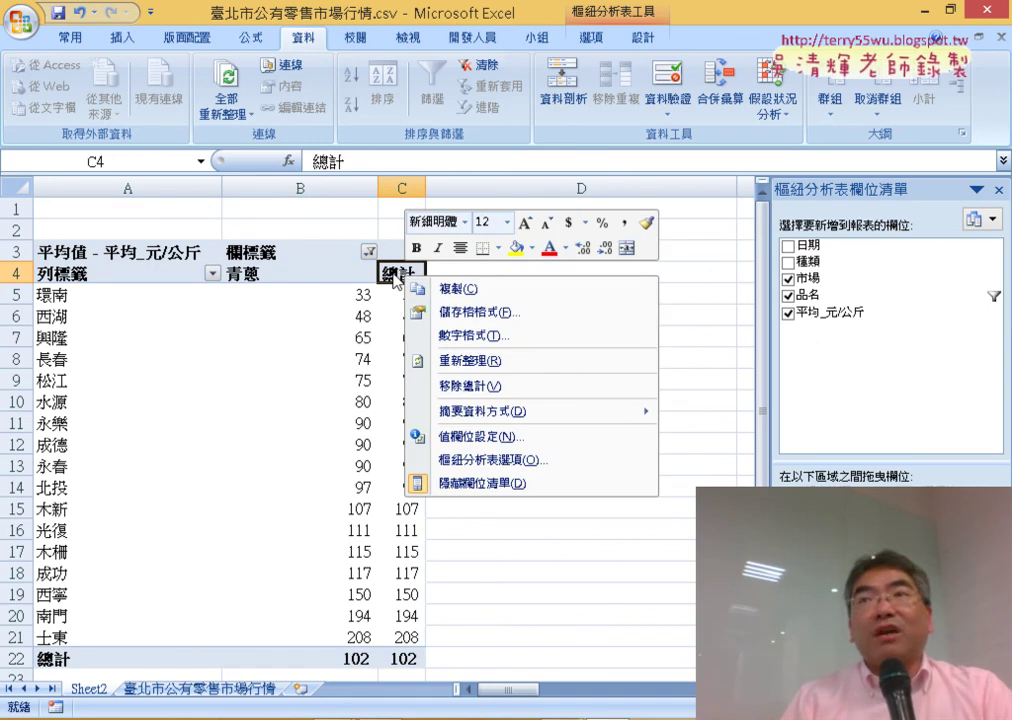
click(465, 398)
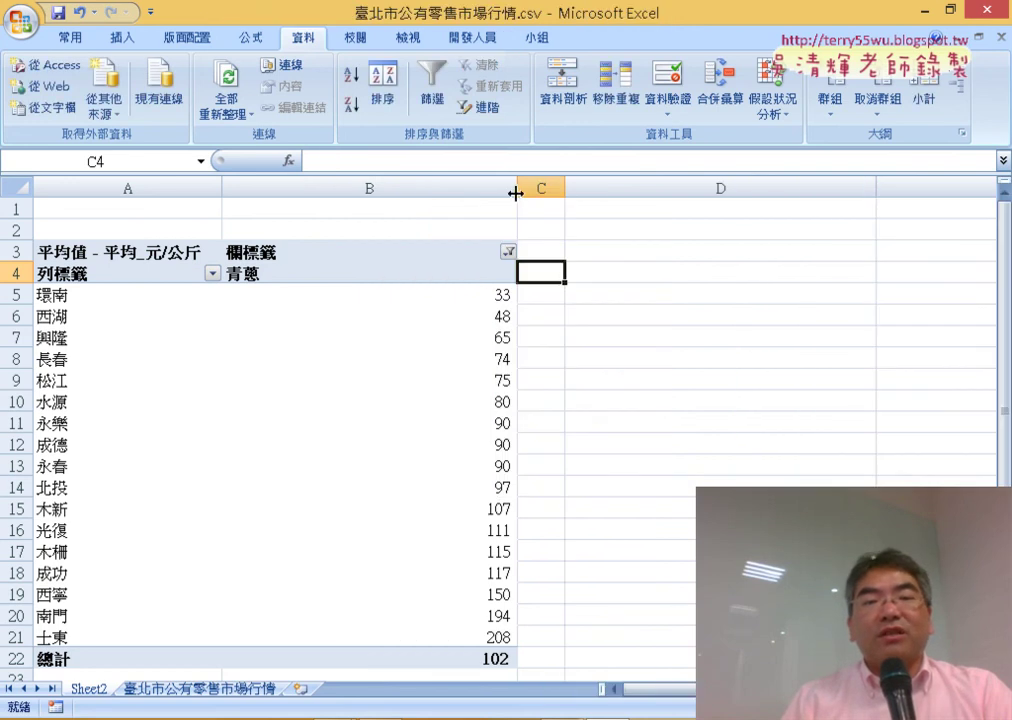
Remove the 總計 grand-total row and narrow column B to fit the prices
drag(516, 193, 307, 193)
scroll(409, 420, down, 4)
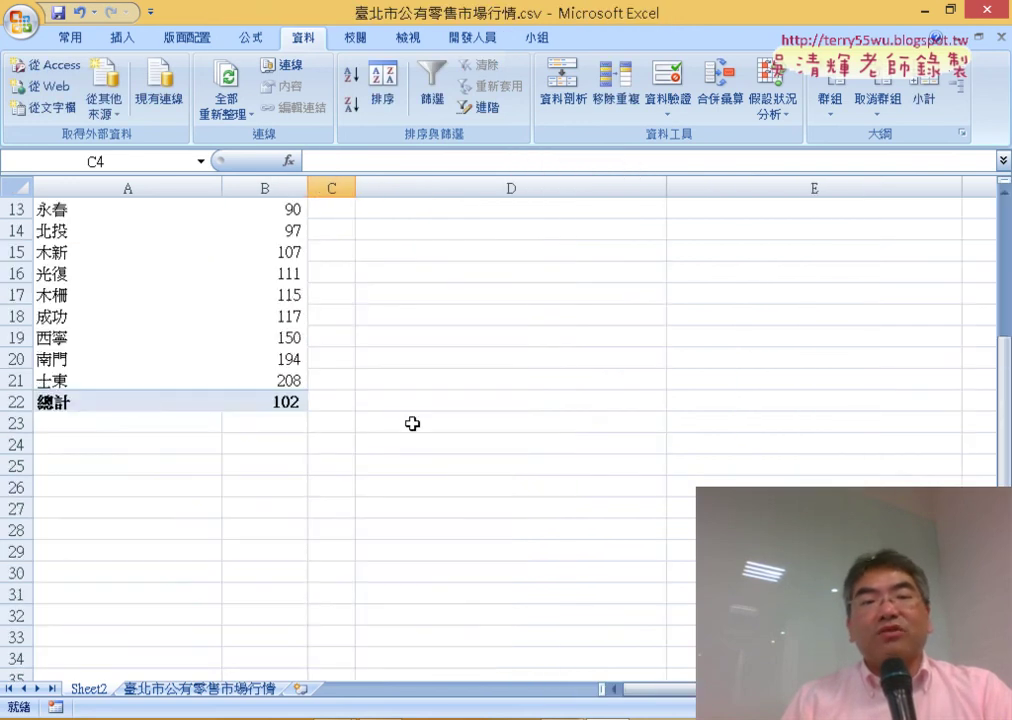
click(146, 406)
right_click(167, 406)
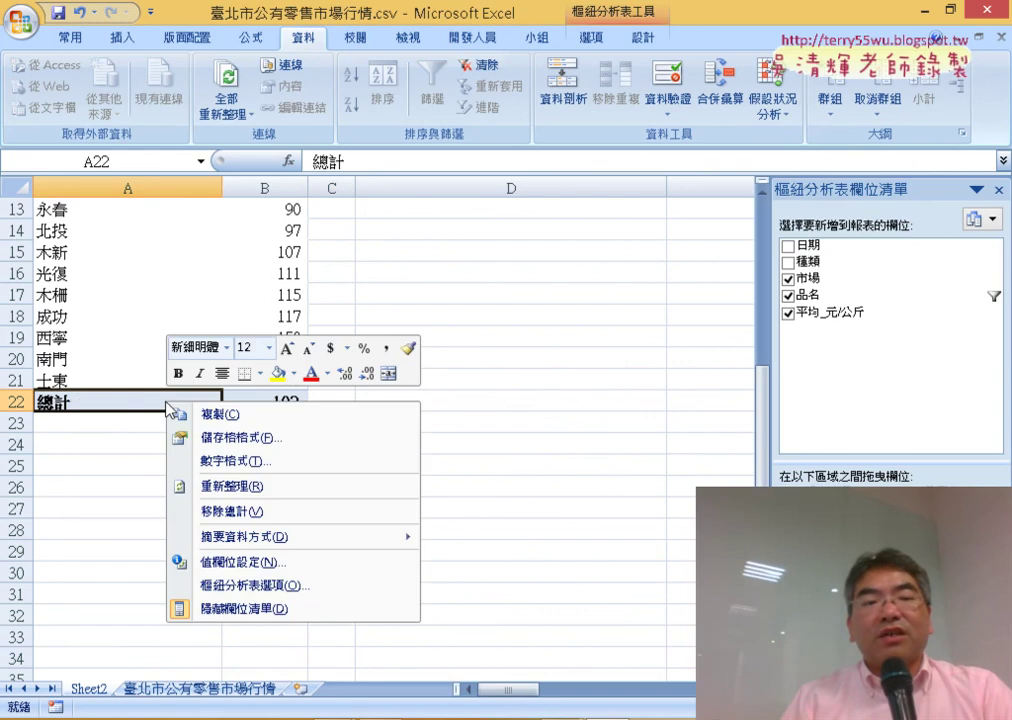
click(231, 516)
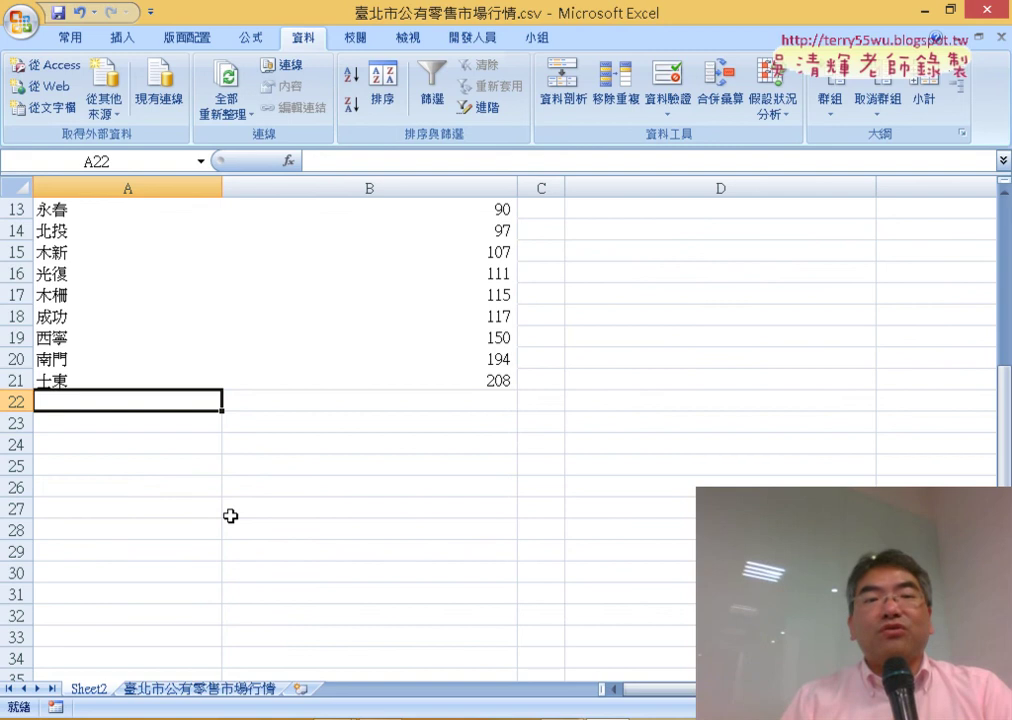
scroll(230, 516, up, 4)
click(215, 191)
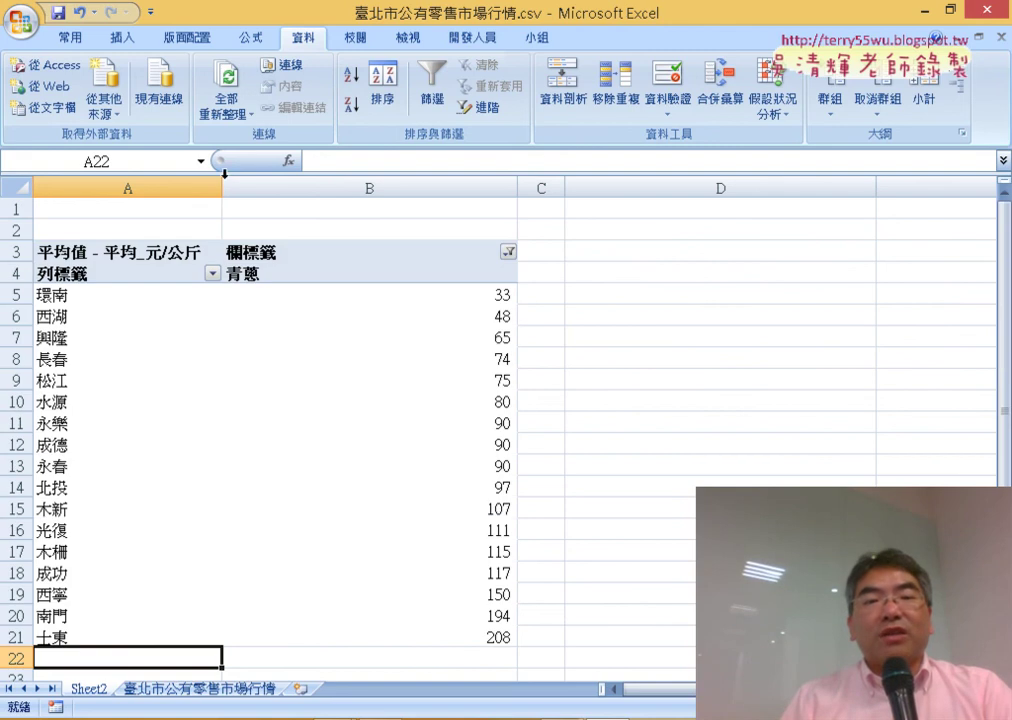
drag(513, 192, 402, 195)
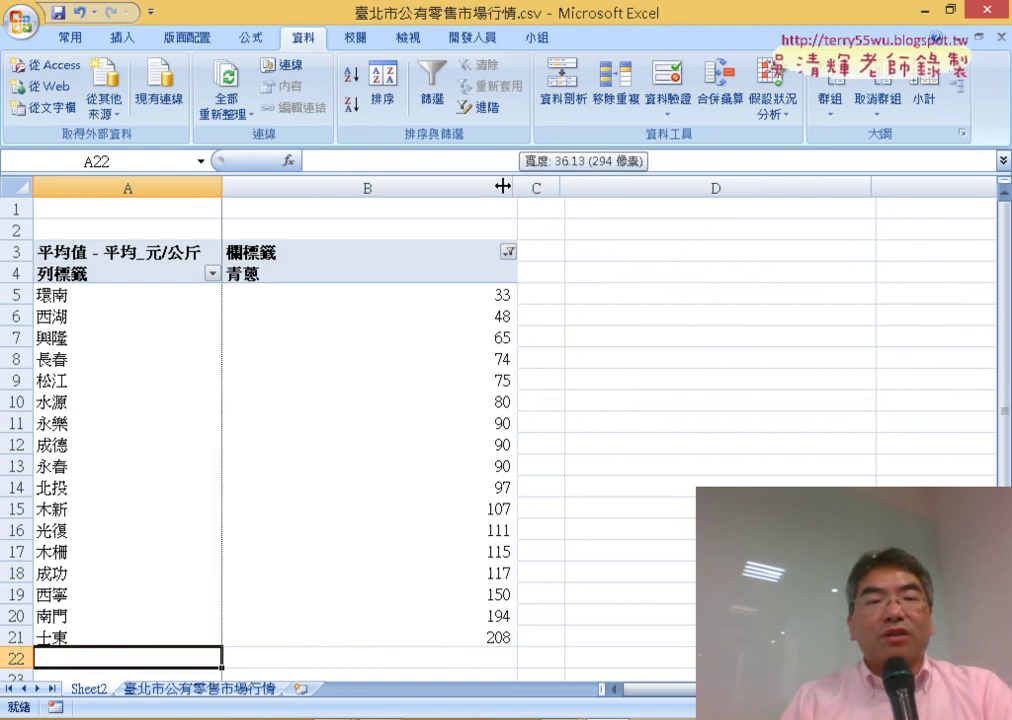
click(133, 251)
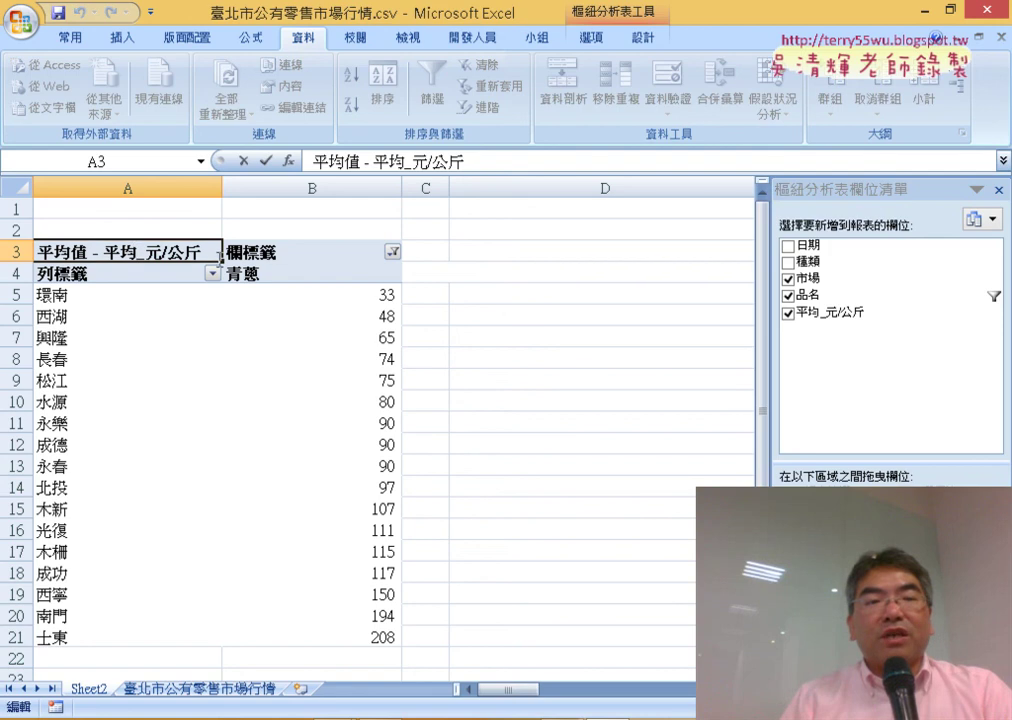
drag(214, 252, 36, 251)
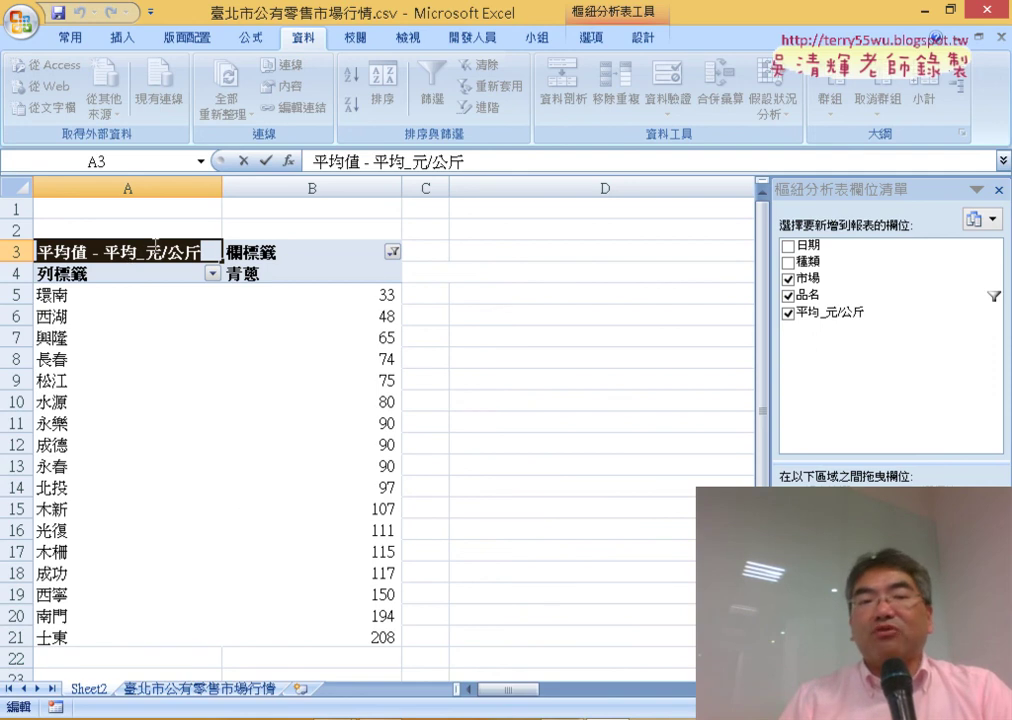
click(583, 297)
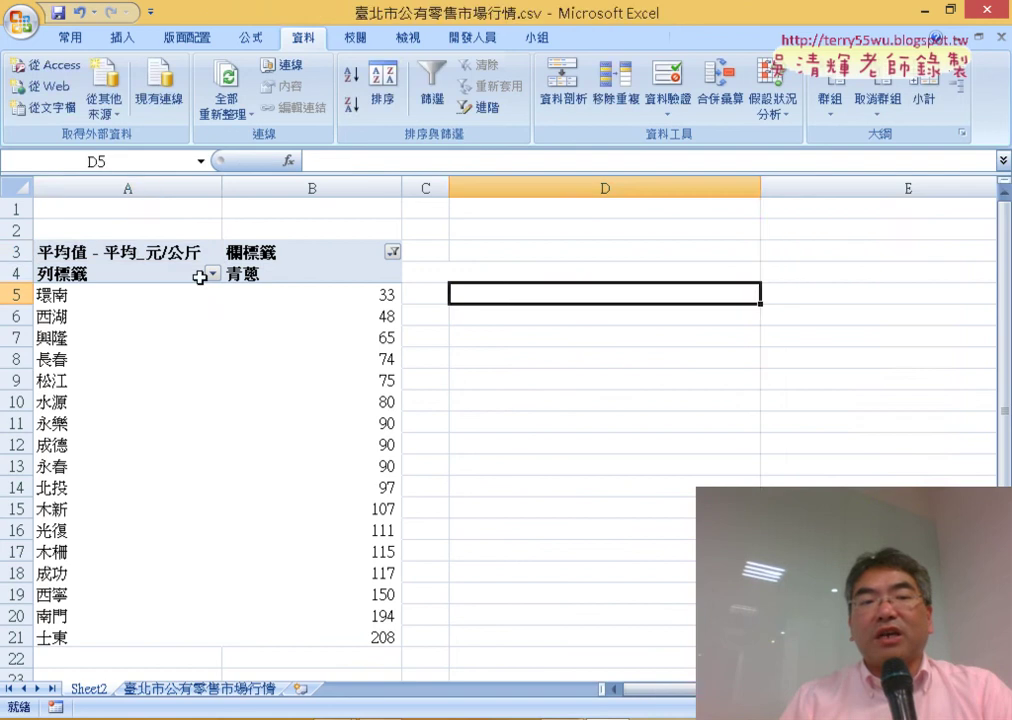
click(135, 240)
click(190, 253)
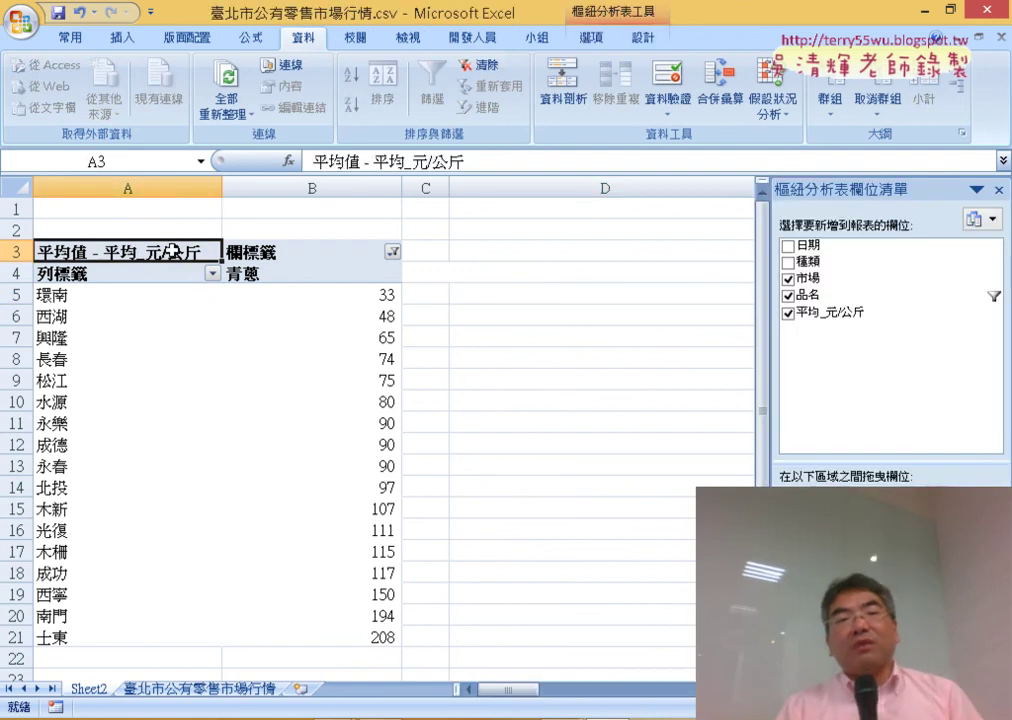
double_click(190, 253)
key(shift+Home)
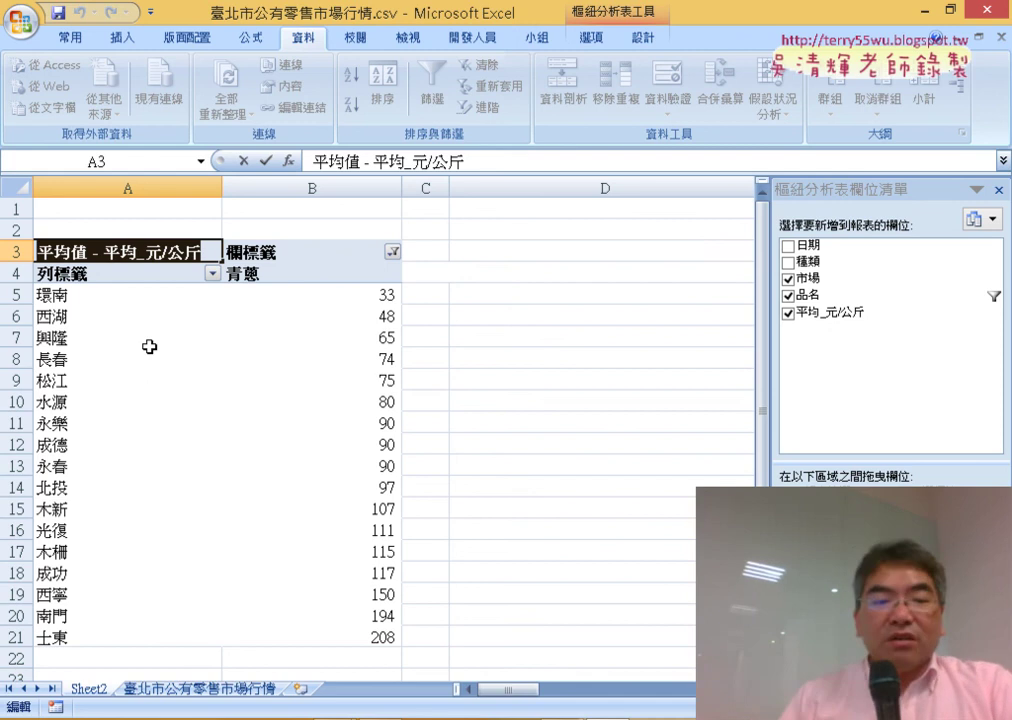
click(199, 689)
click(80, 231)
scroll(81, 387, down, 1)
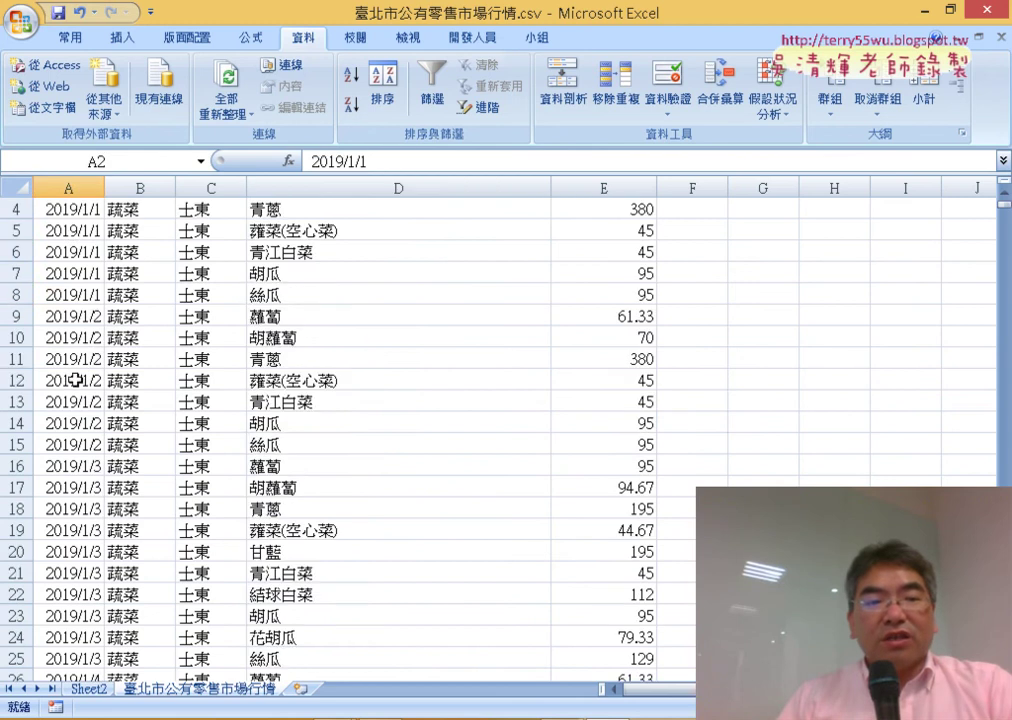
scroll(81, 360, down, 7)
scroll(70, 360, up, 3)
scroll(70, 360, up, 5)
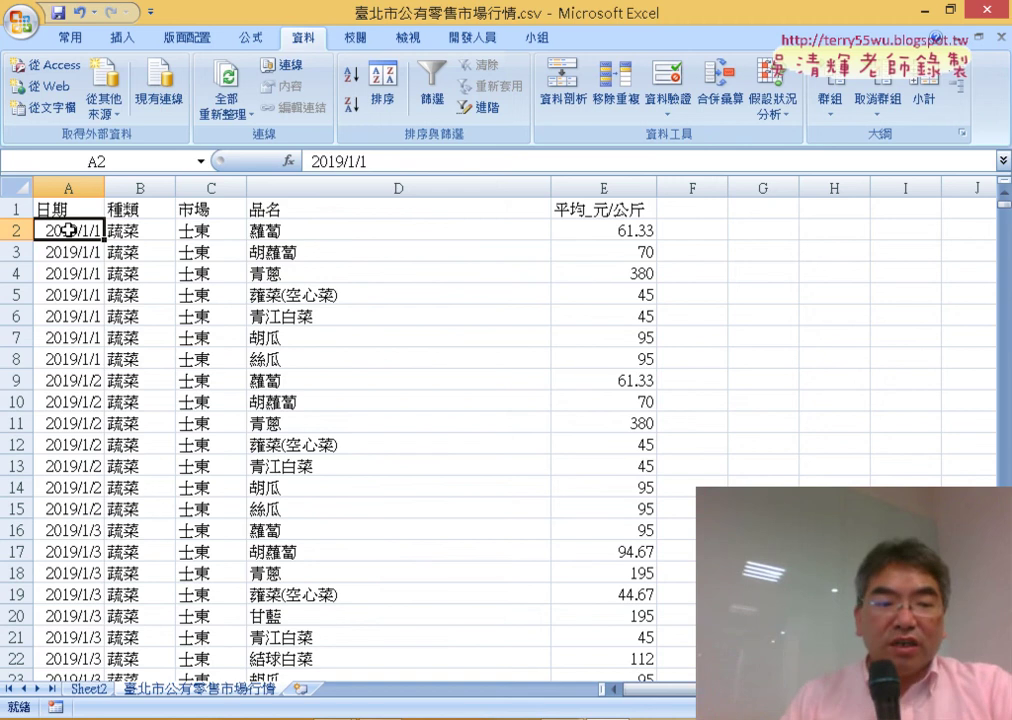
click(89, 690)
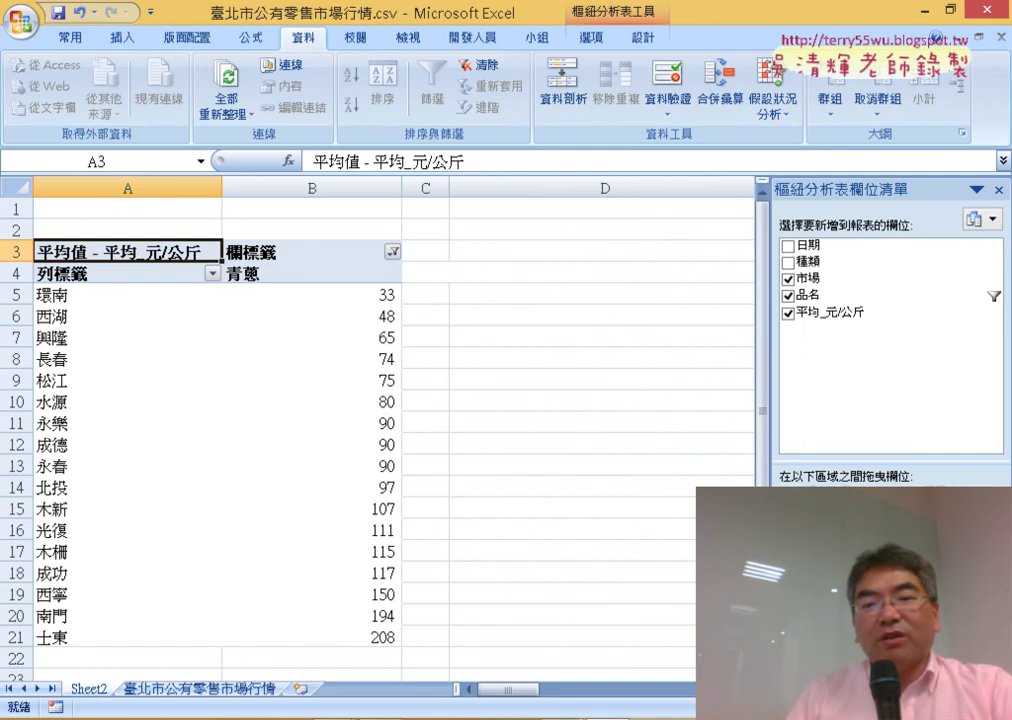
Move 日期 into the Report Filter area above the pivot table, set to (全部)
drag(686, 388, 752, 482)
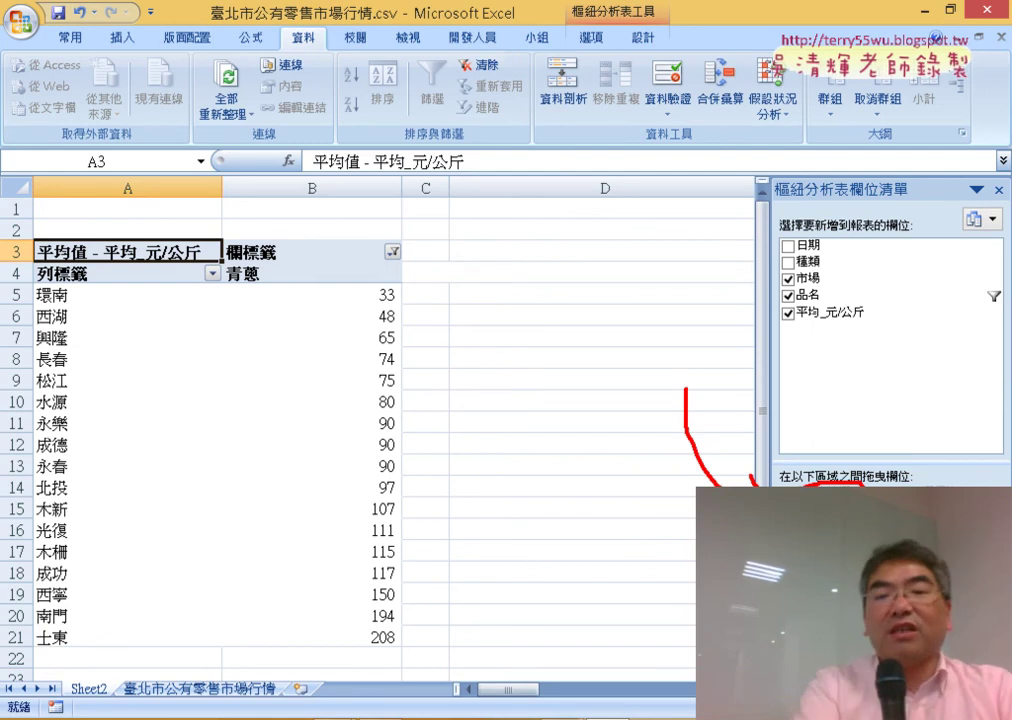
key(Escape)
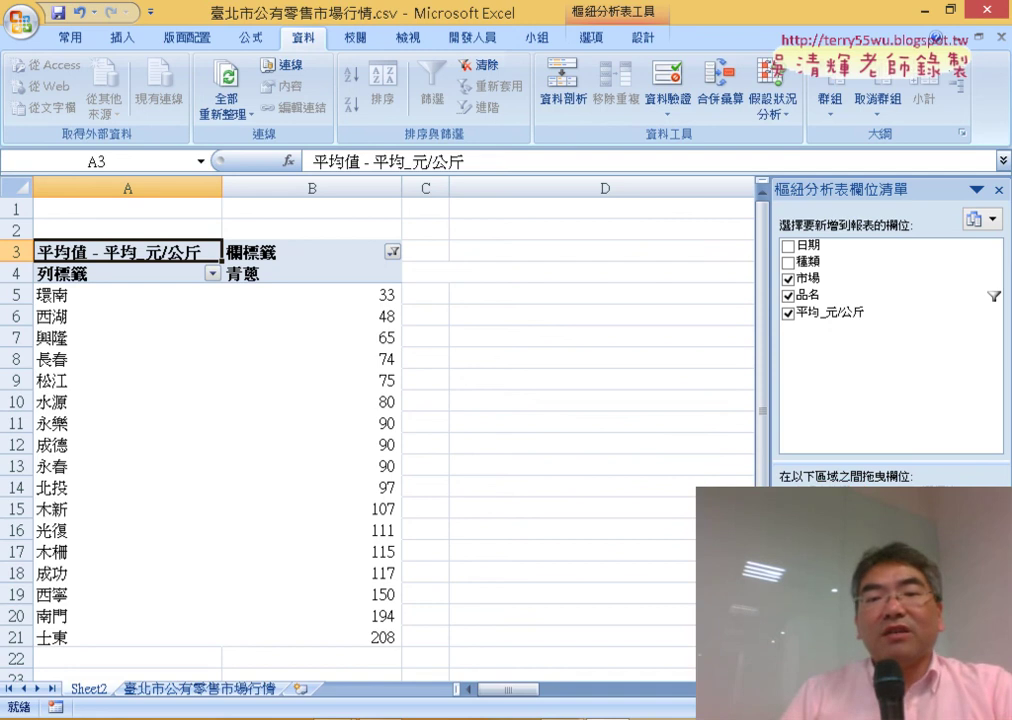
drag(806, 250, 830, 530)
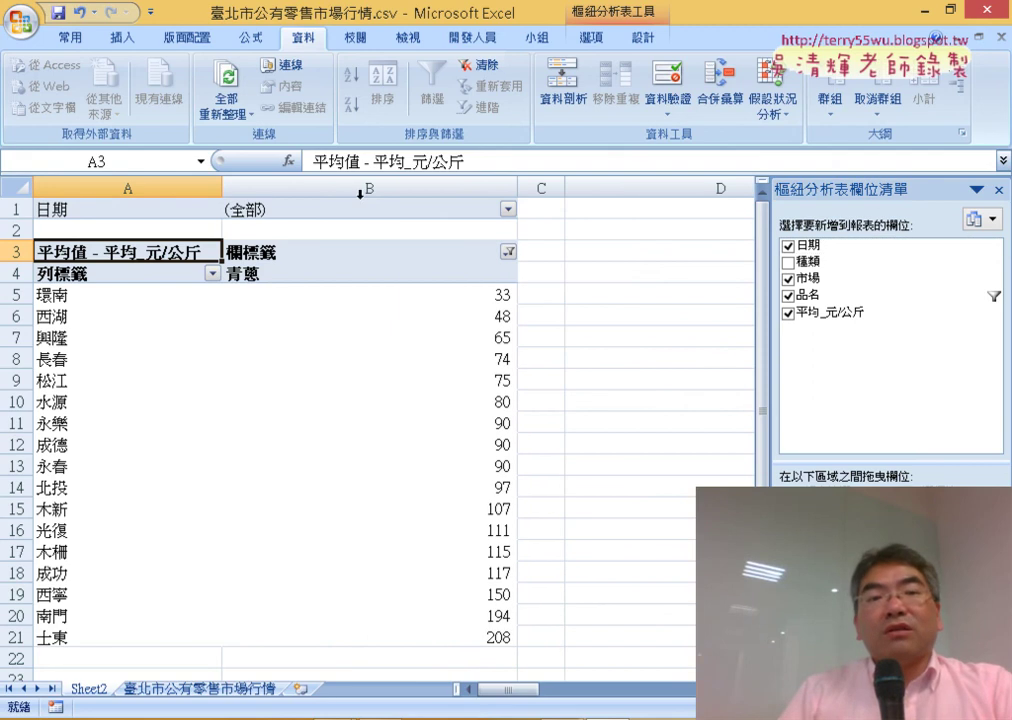
click(508, 209)
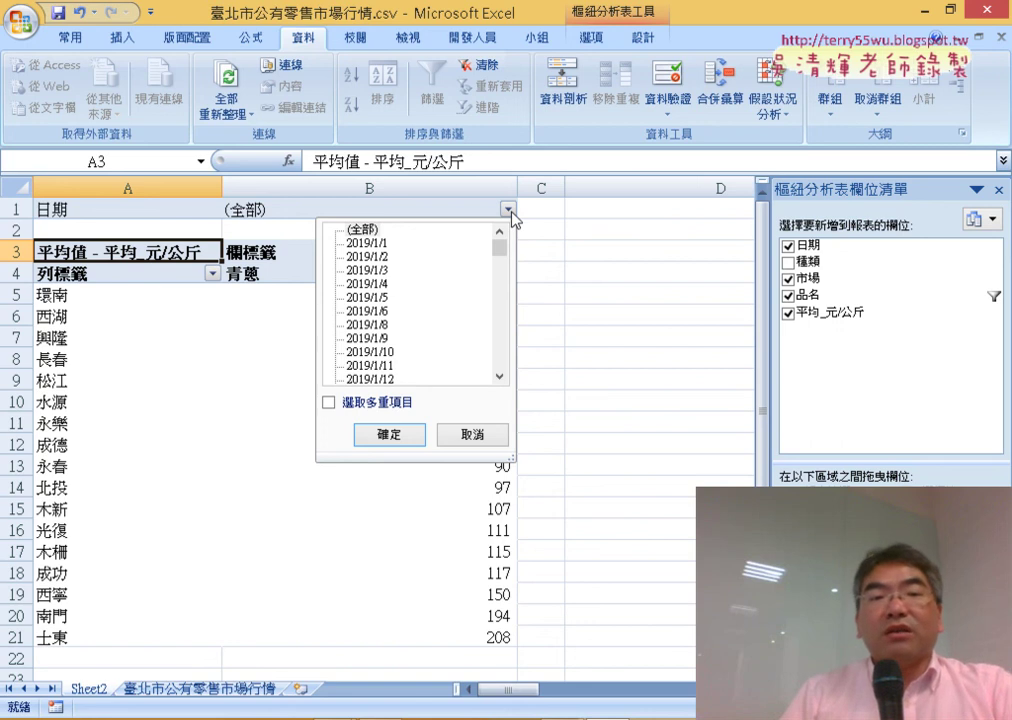
Set the 日期 report filter to 2019/1/1, making 士東 show 380
click(372, 245)
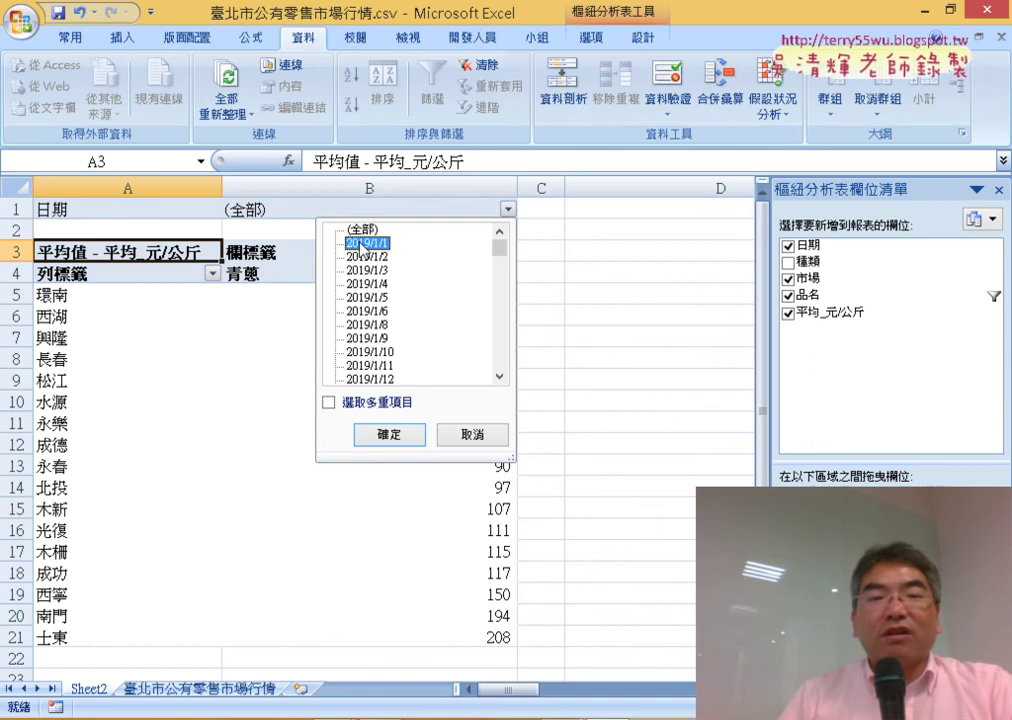
click(414, 440)
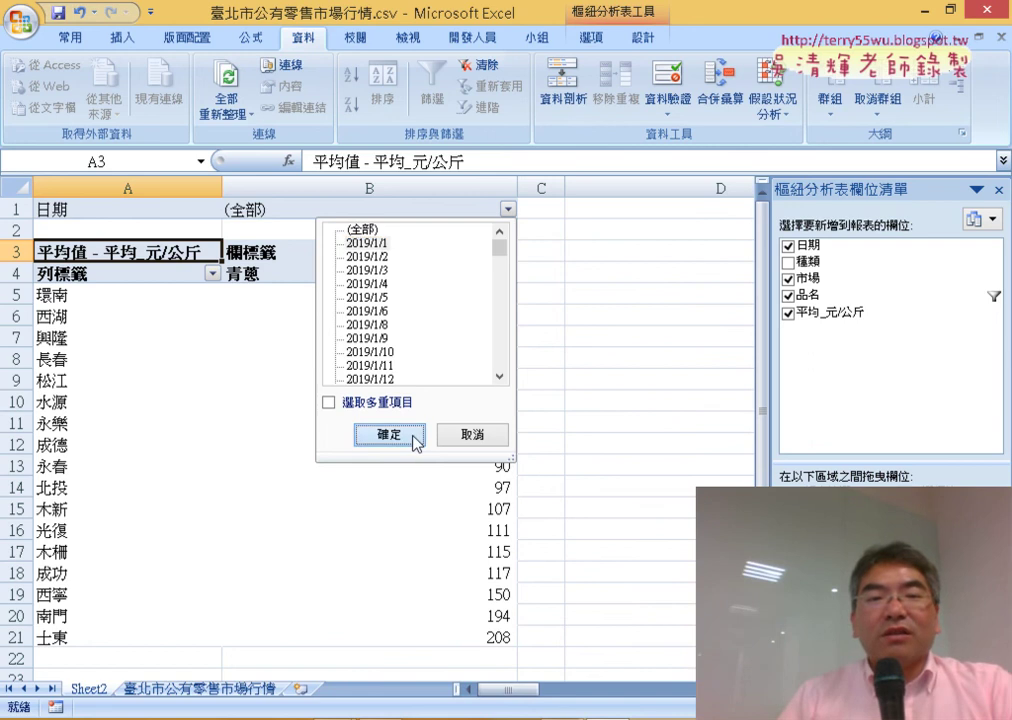
click(416, 440)
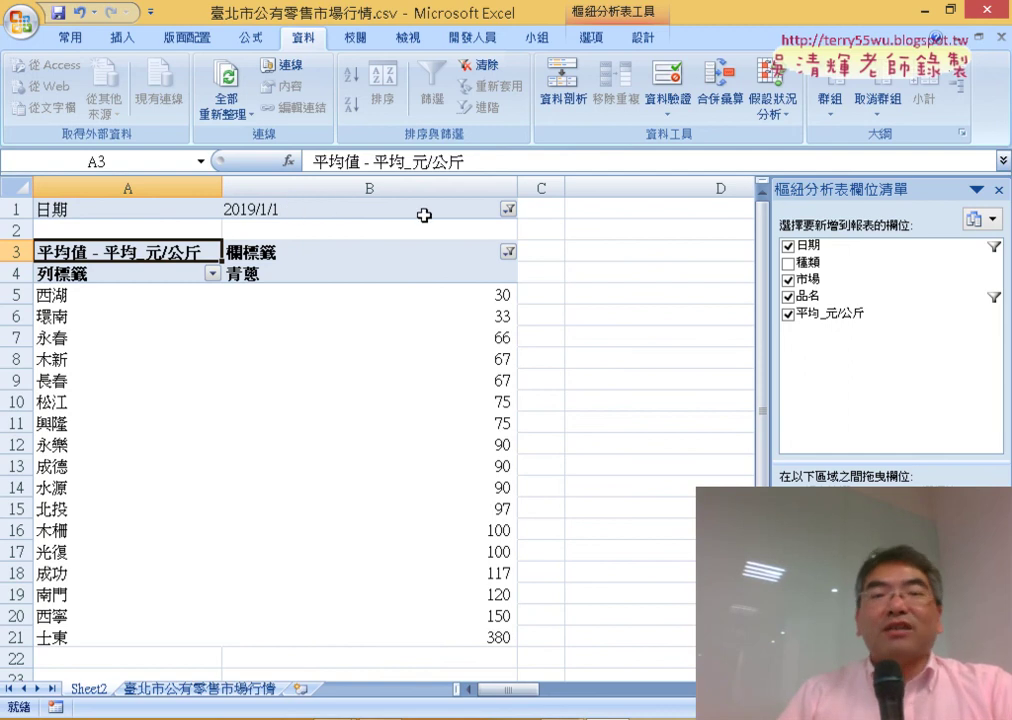
click(509, 209)
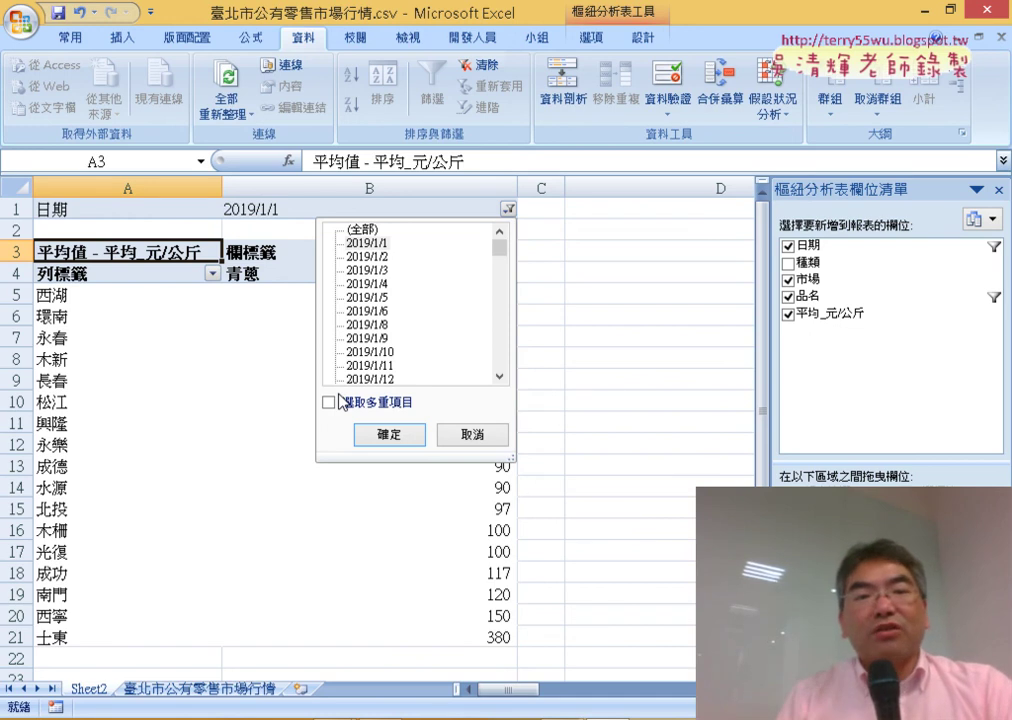
Add 2019/1/2 alongside 2019/1/1 in the pivot table's 日期 filter
click(332, 402)
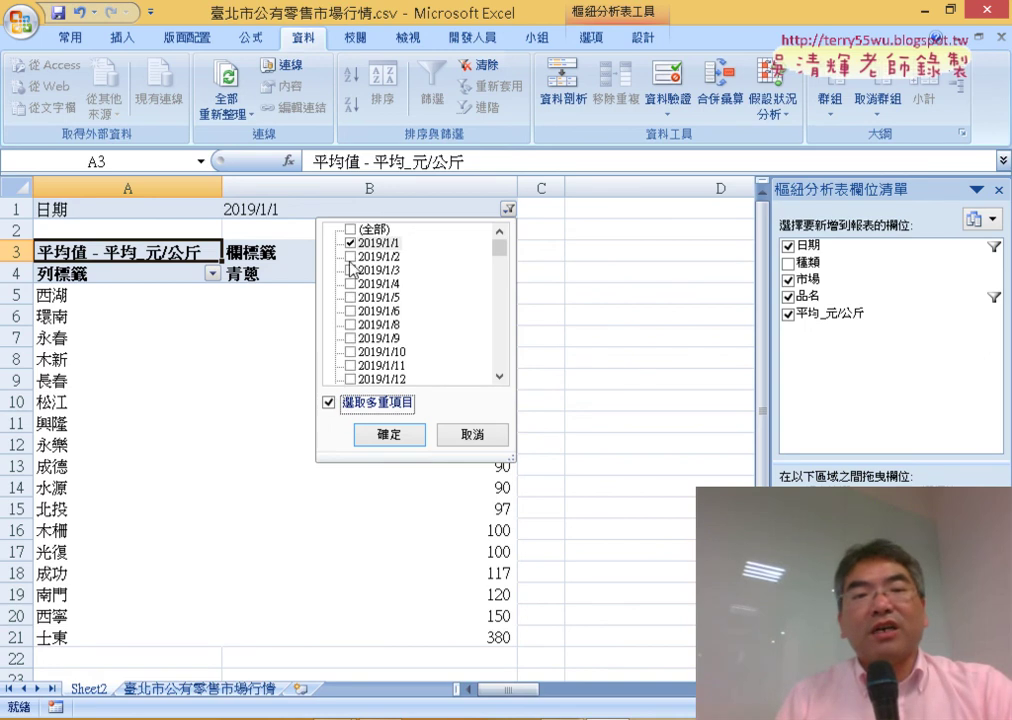
click(350, 258)
click(390, 434)
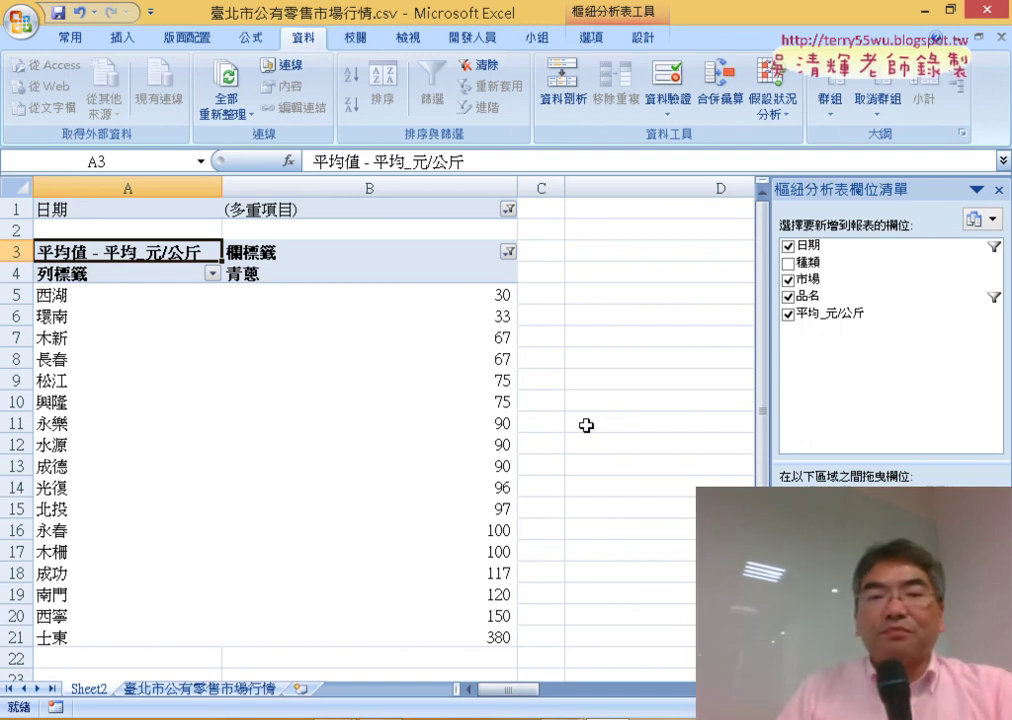
click(455, 429)
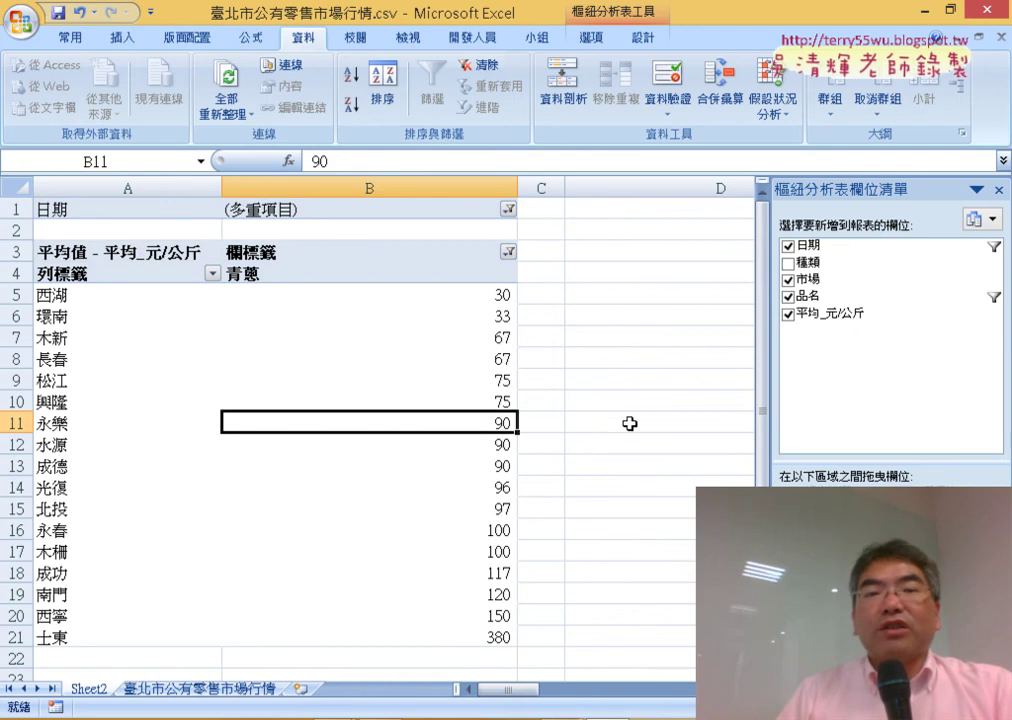
click(591, 38)
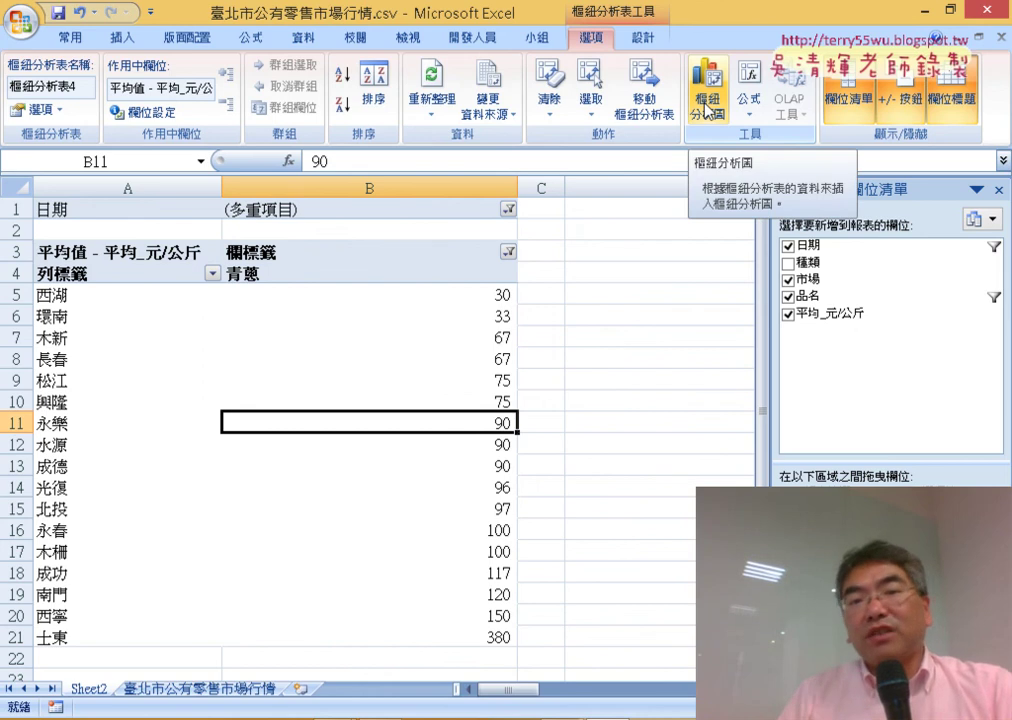
Insert a clustered column pivot chart of 青蔥 market averages and place it over columns A–B
click(707, 104)
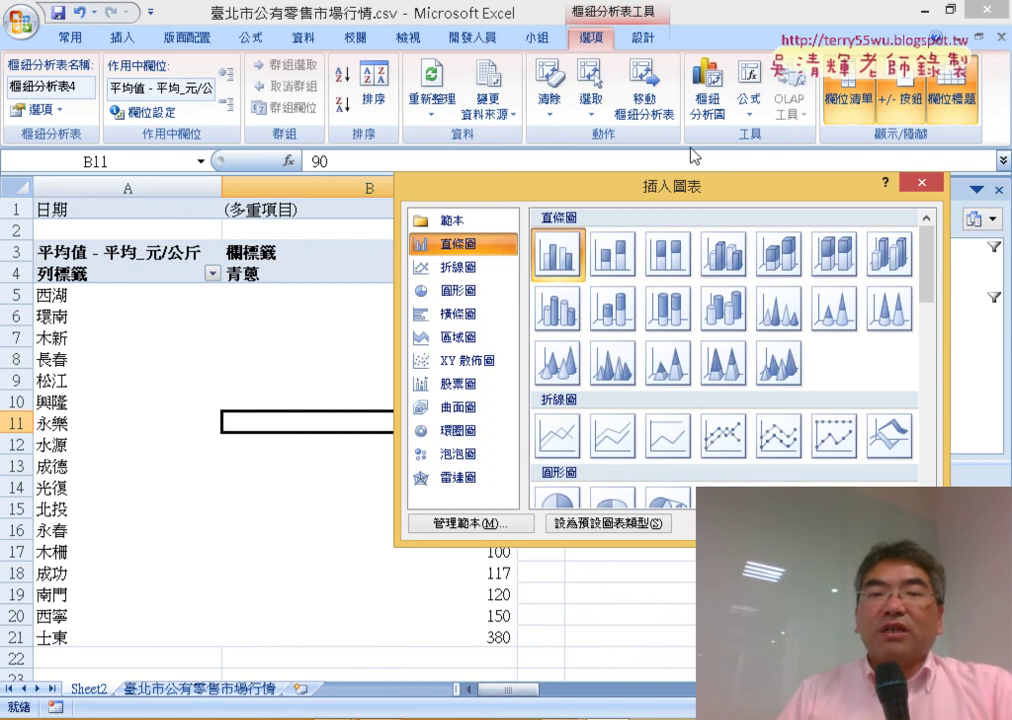
drag(512, 146, 512, 135)
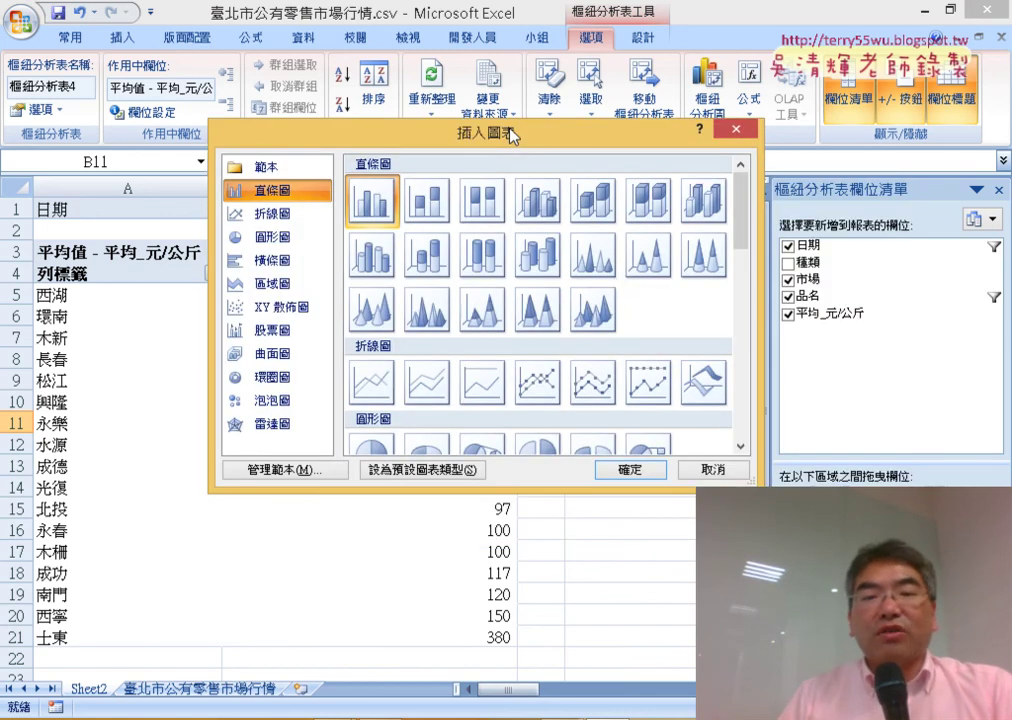
click(634, 472)
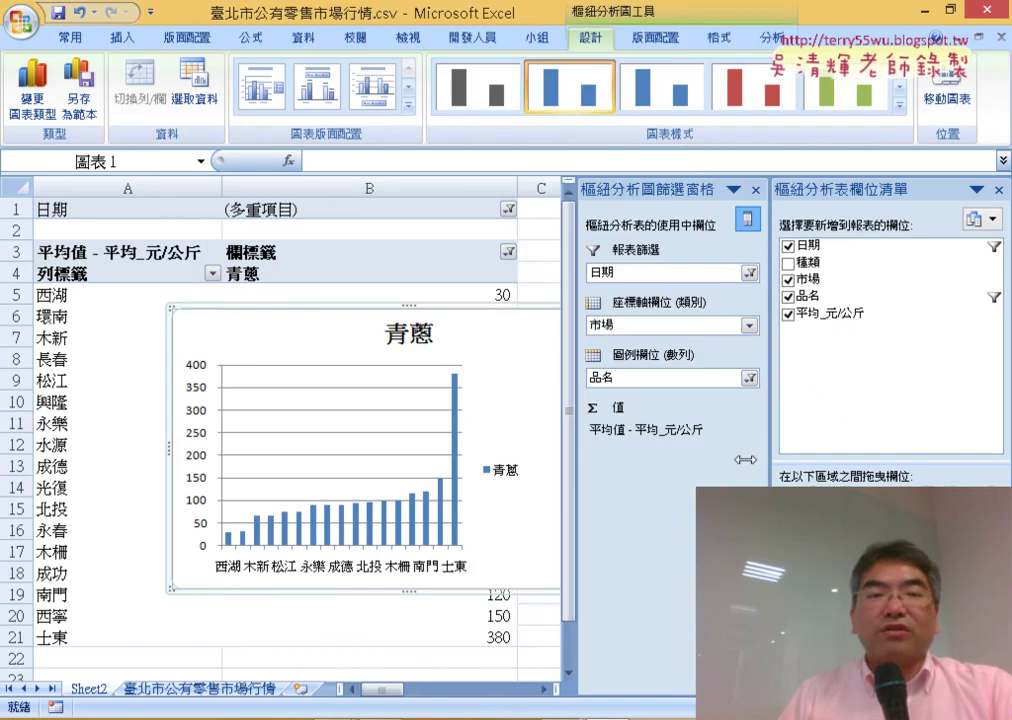
drag(379, 312, 248, 268)
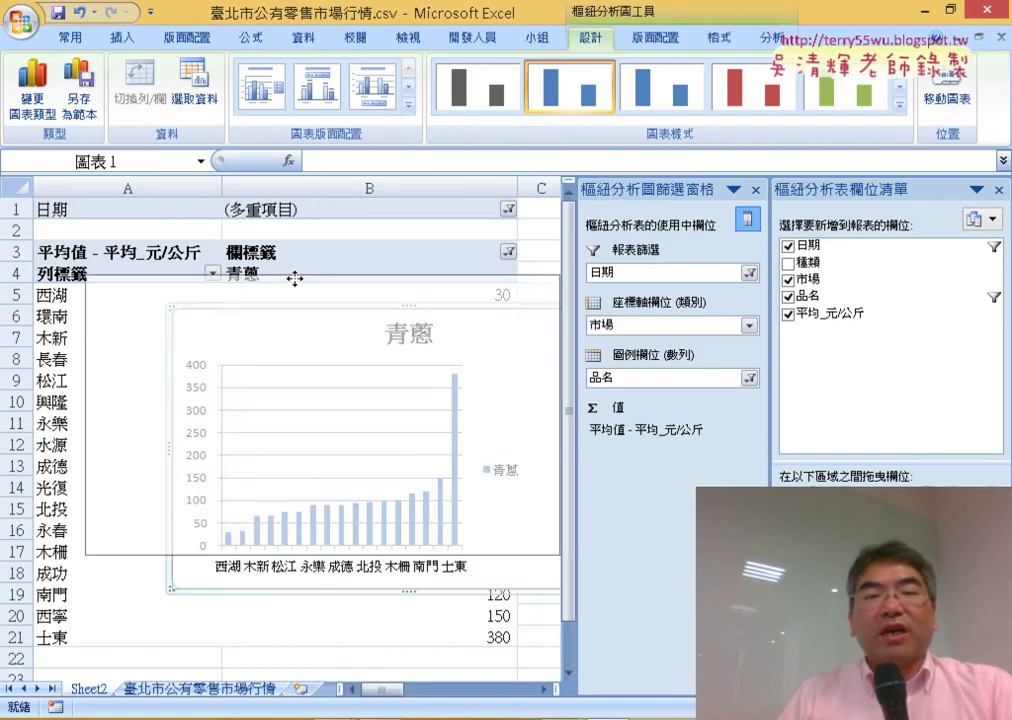
right_click(298, 263)
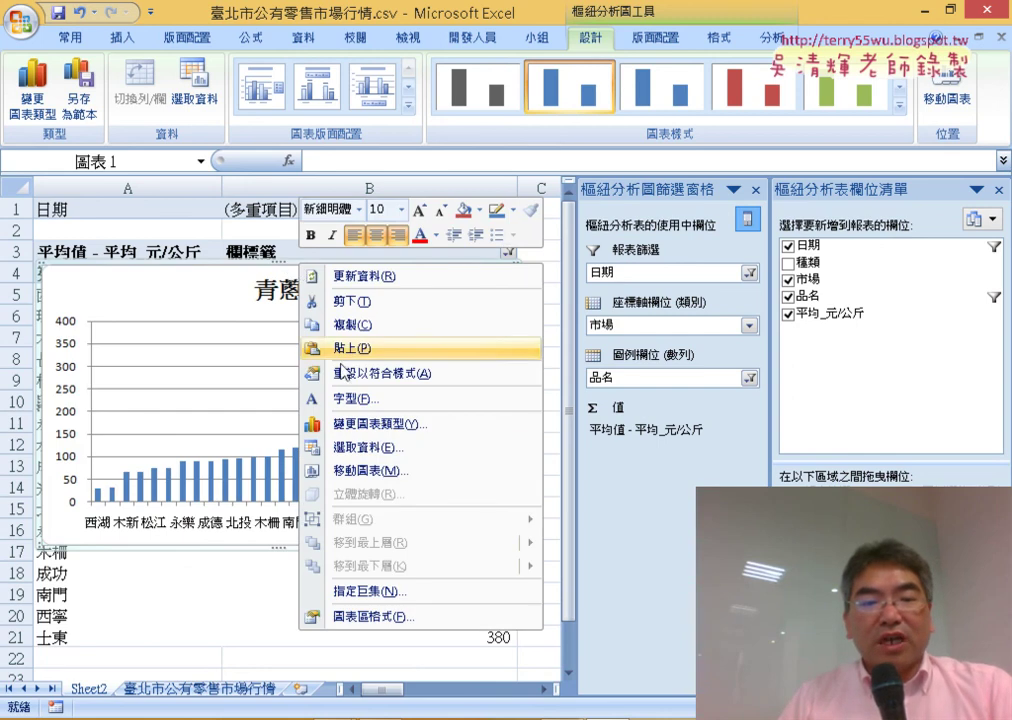
Move the 青蔥 pivot chart to a new sheet named Chart1 and close the PivotChart Filter Pane
click(386, 481)
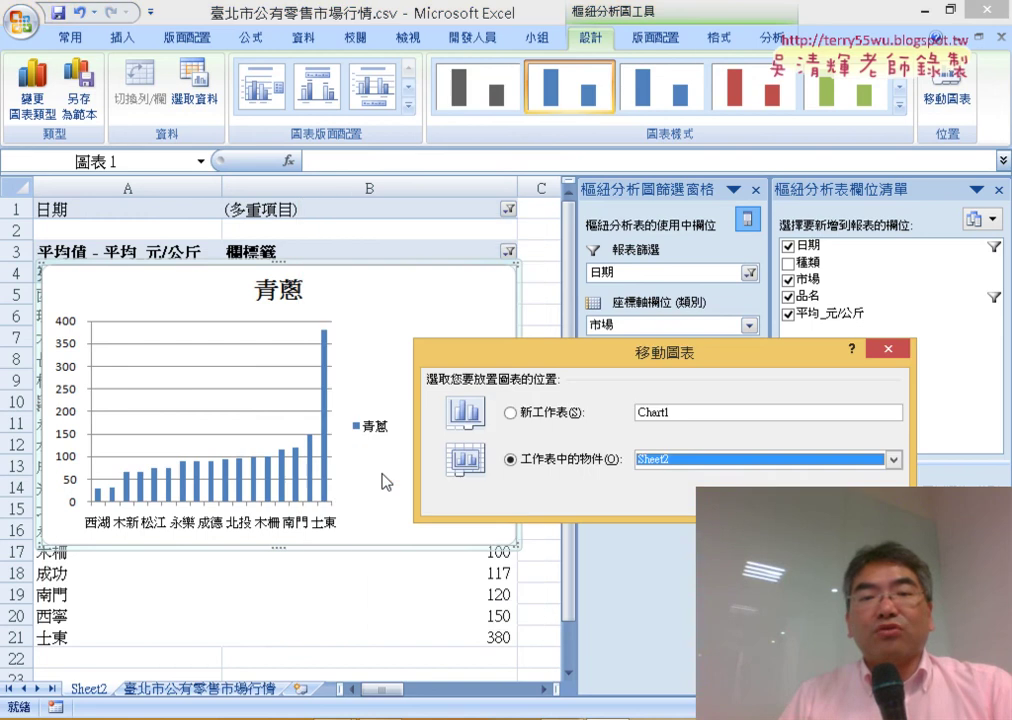
click(511, 412)
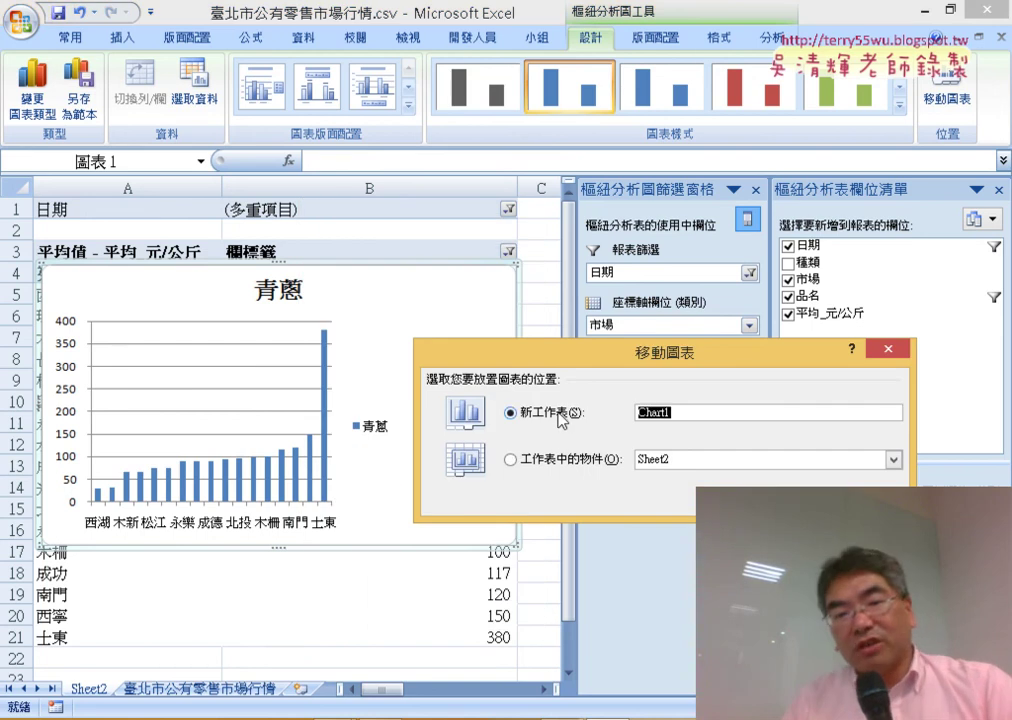
click(683, 418)
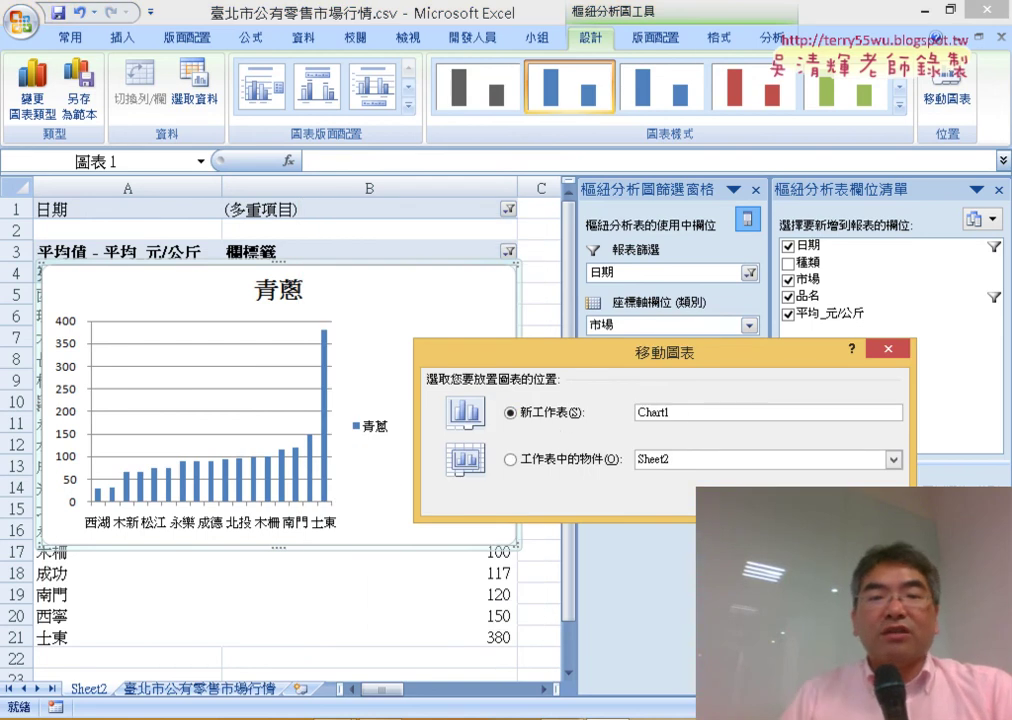
key(Return)
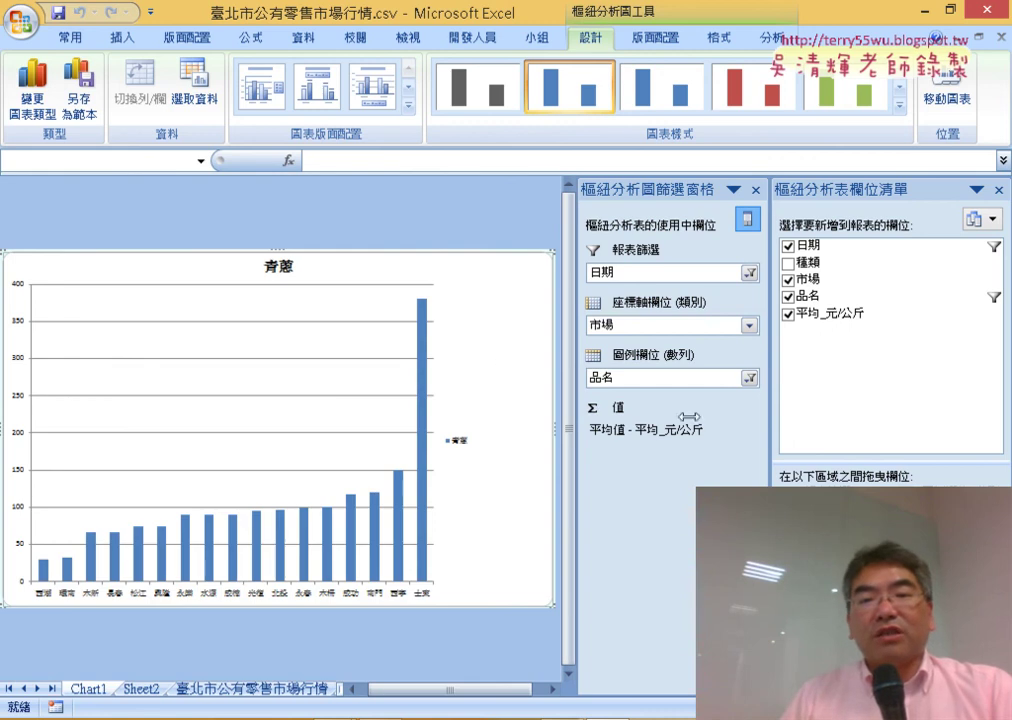
click(756, 192)
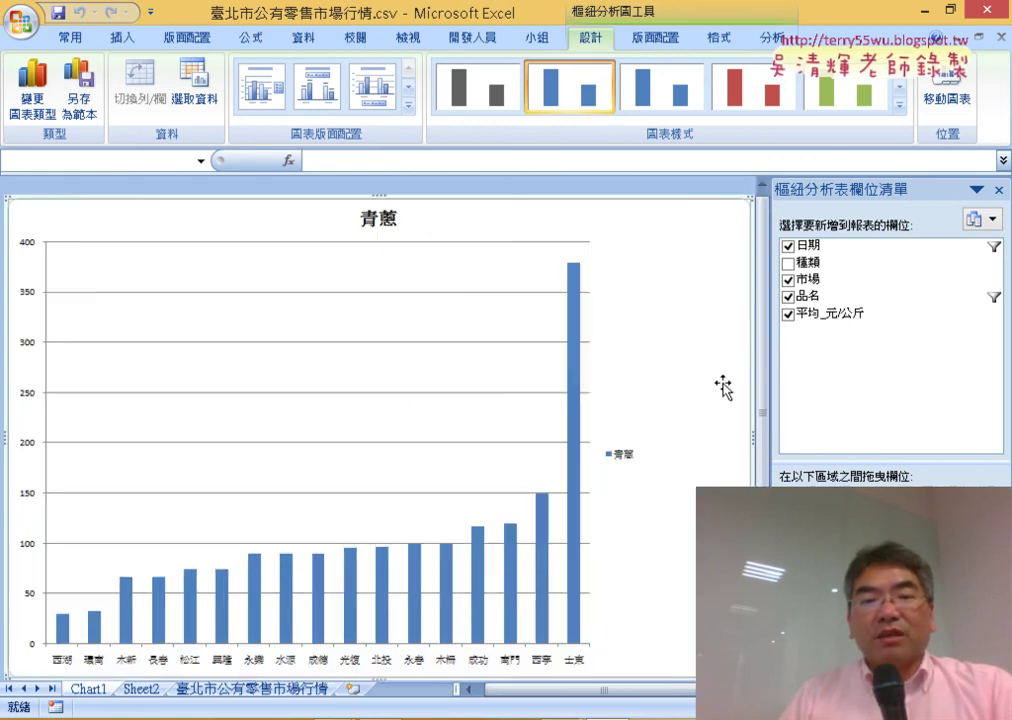
click(576, 318)
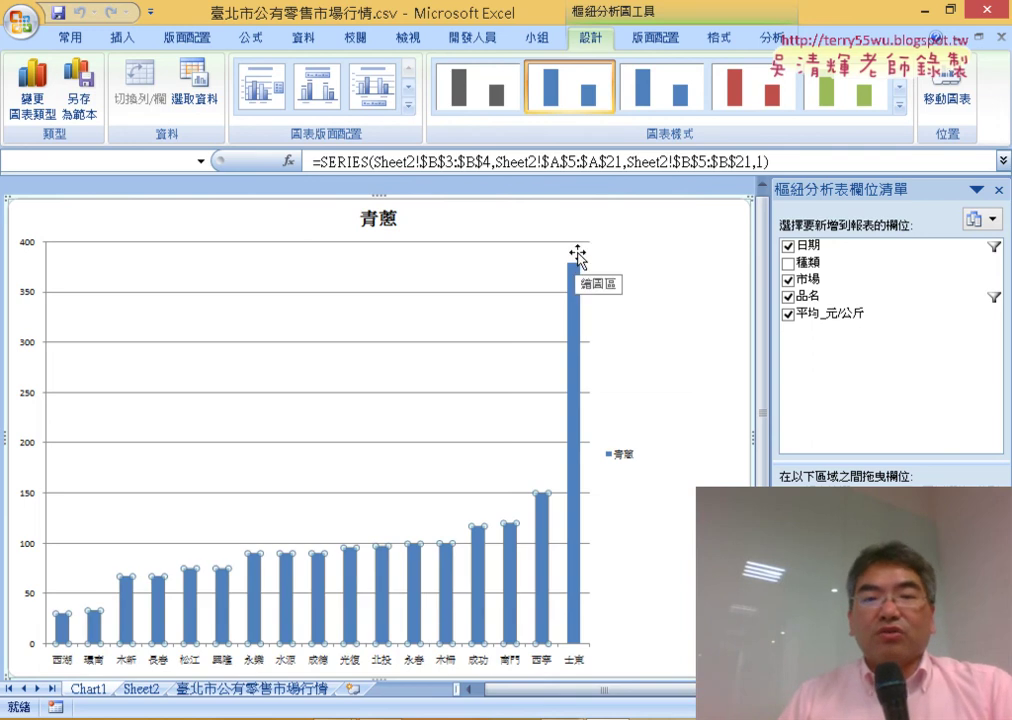
Select the 青蔥 chart's title, gridlines and chart area under the PivotChart Layout tab
click(379, 218)
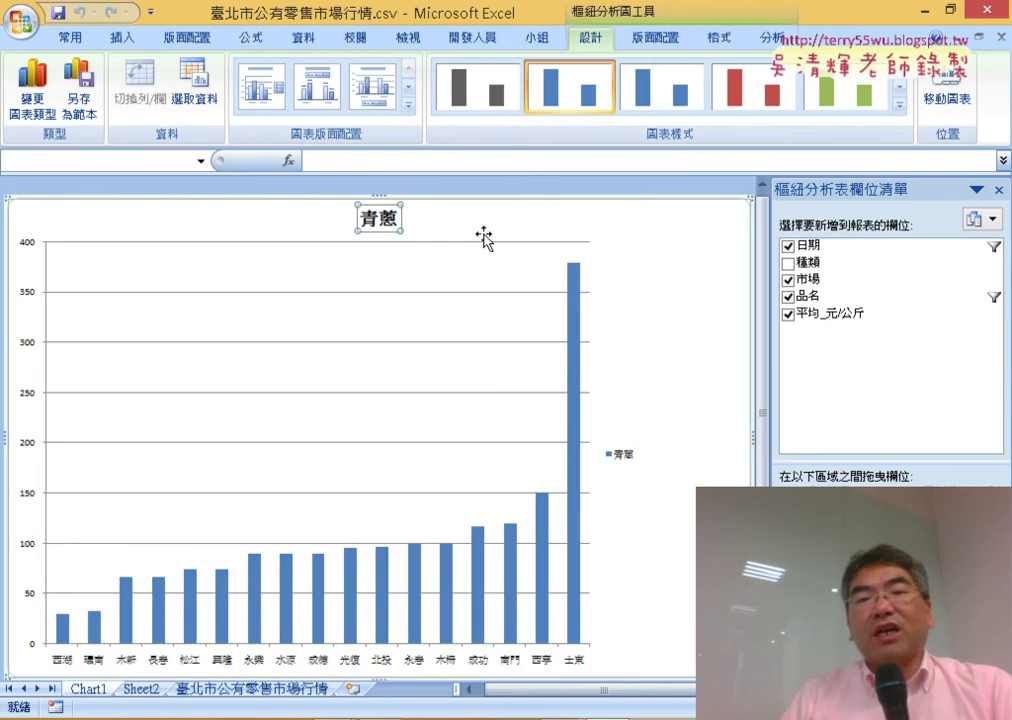
click(665, 37)
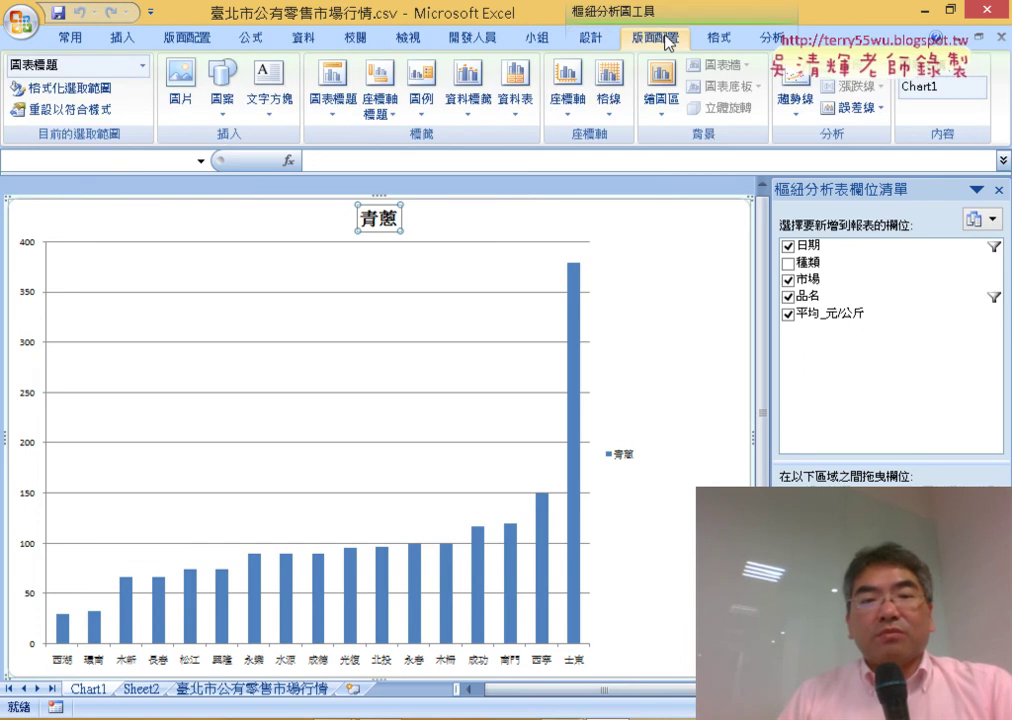
click(536, 243)
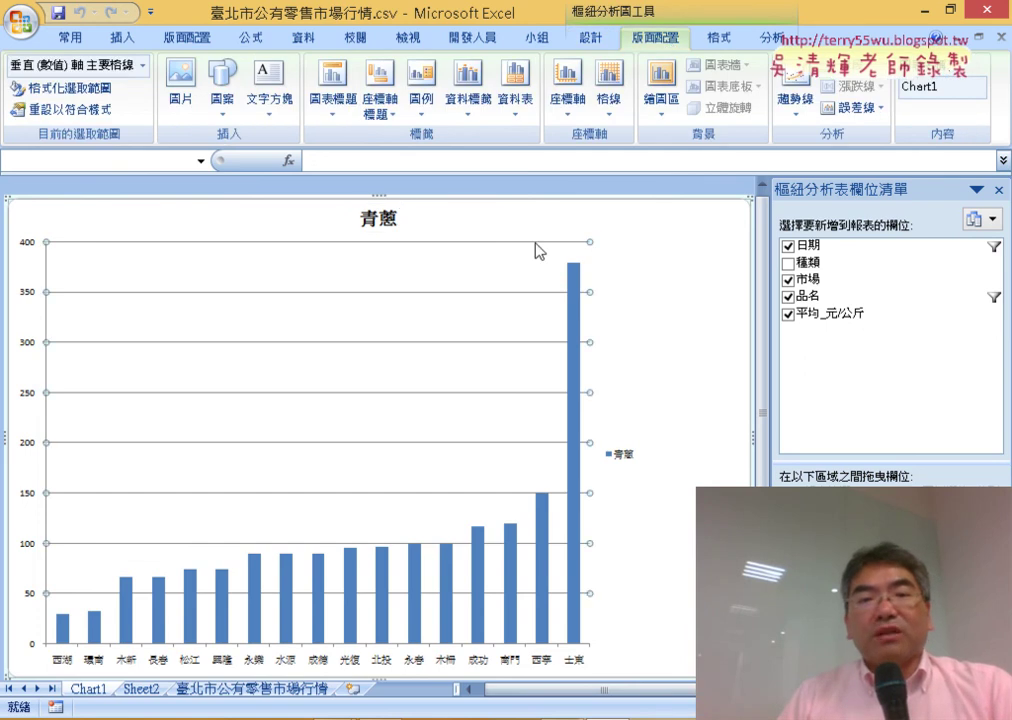
click(545, 218)
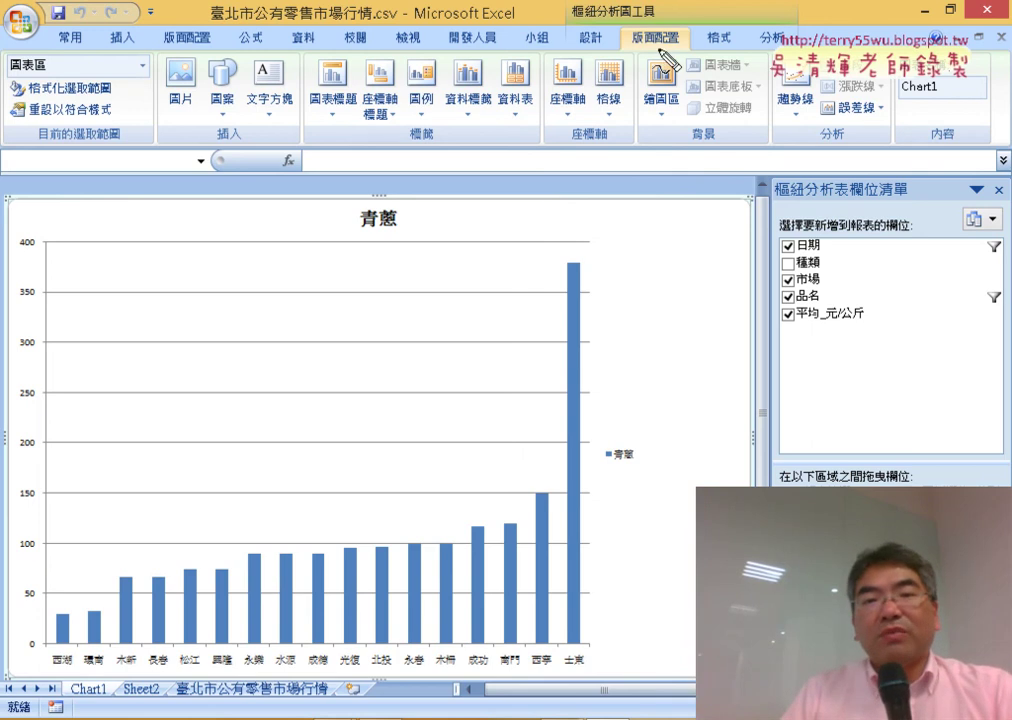
drag(712, 22, 697, 40)
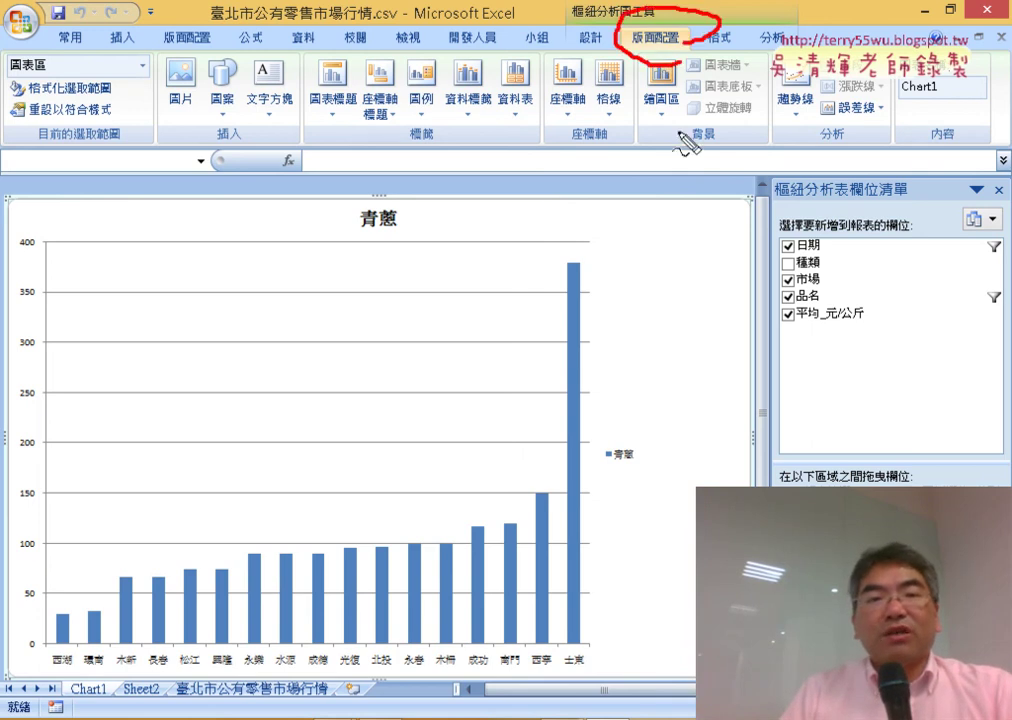
mouse_move(712, 122)
mouse_down()
mouse_move(668, 97)
mouse_move(665, 155)
mouse_up()
drag(339, 129, 432, 118)
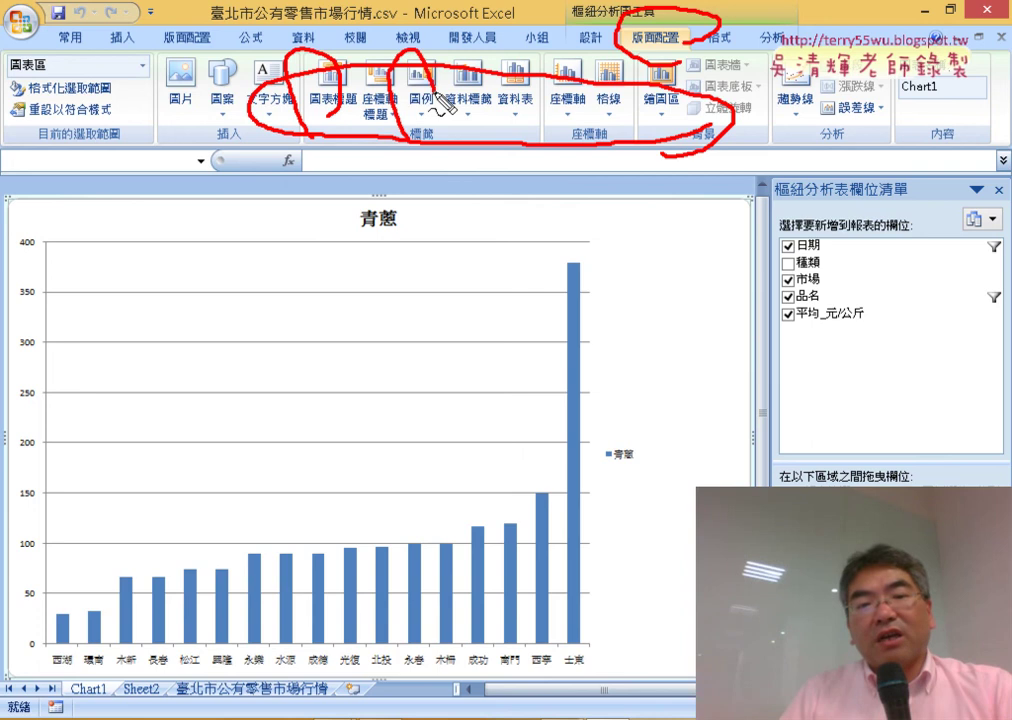
drag(660, 460, 614, 420)
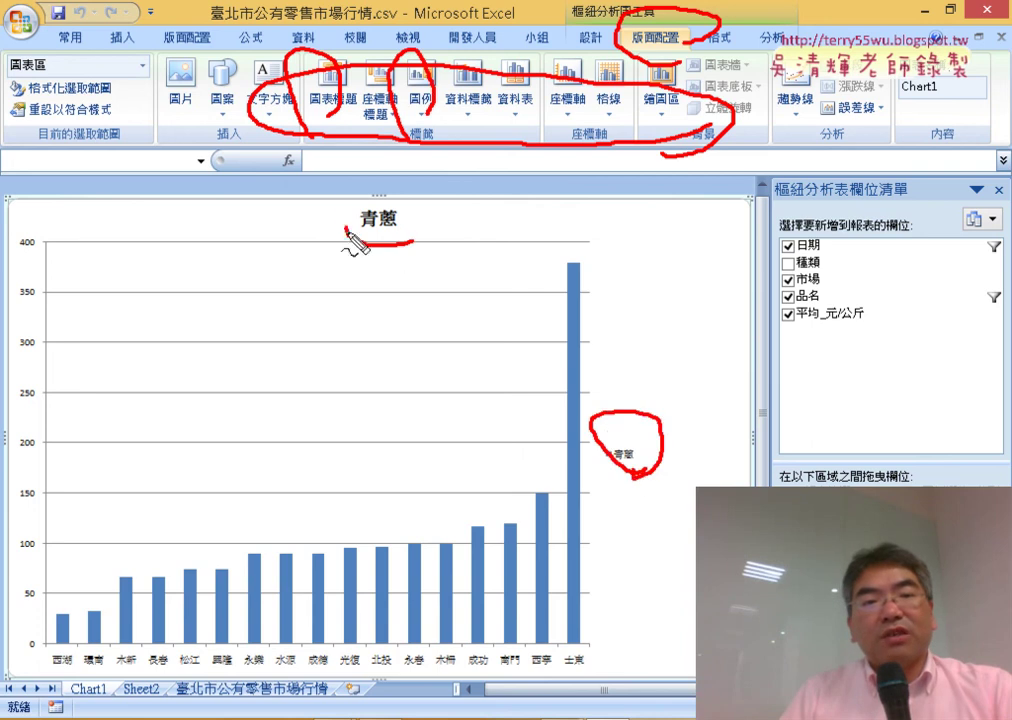
mouse_move(358, 245)
mouse_down()
mouse_move(365, 238)
mouse_move(290, 122)
mouse_up()
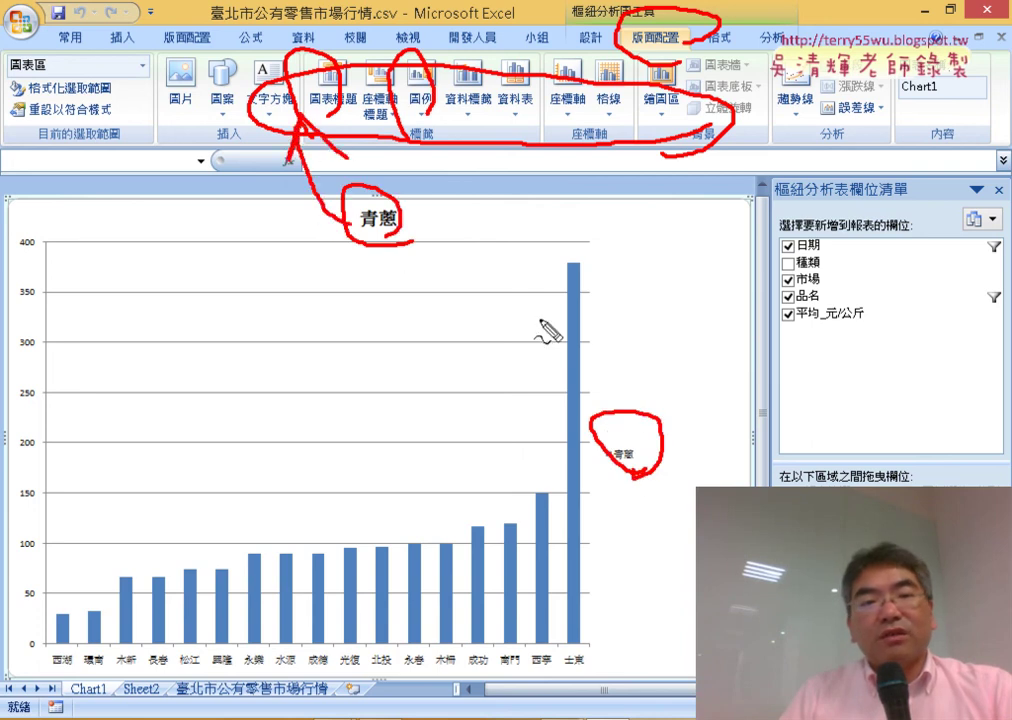
mouse_move(632, 395)
mouse_down()
mouse_move(535, 233)
mouse_move(432, 100)
mouse_up()
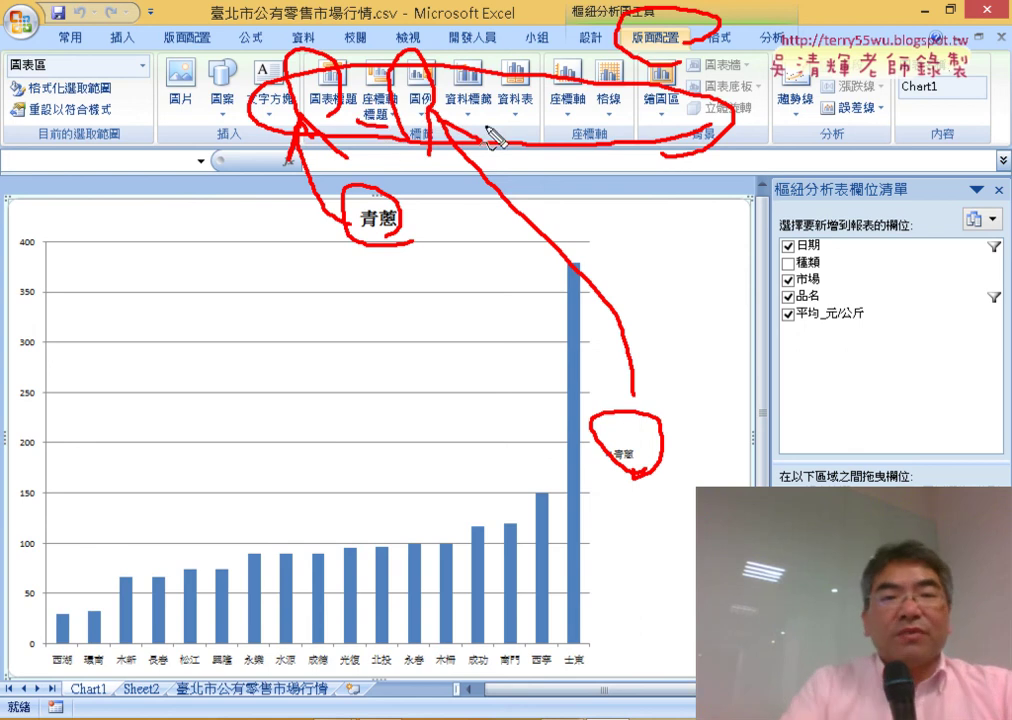
key(Escape)
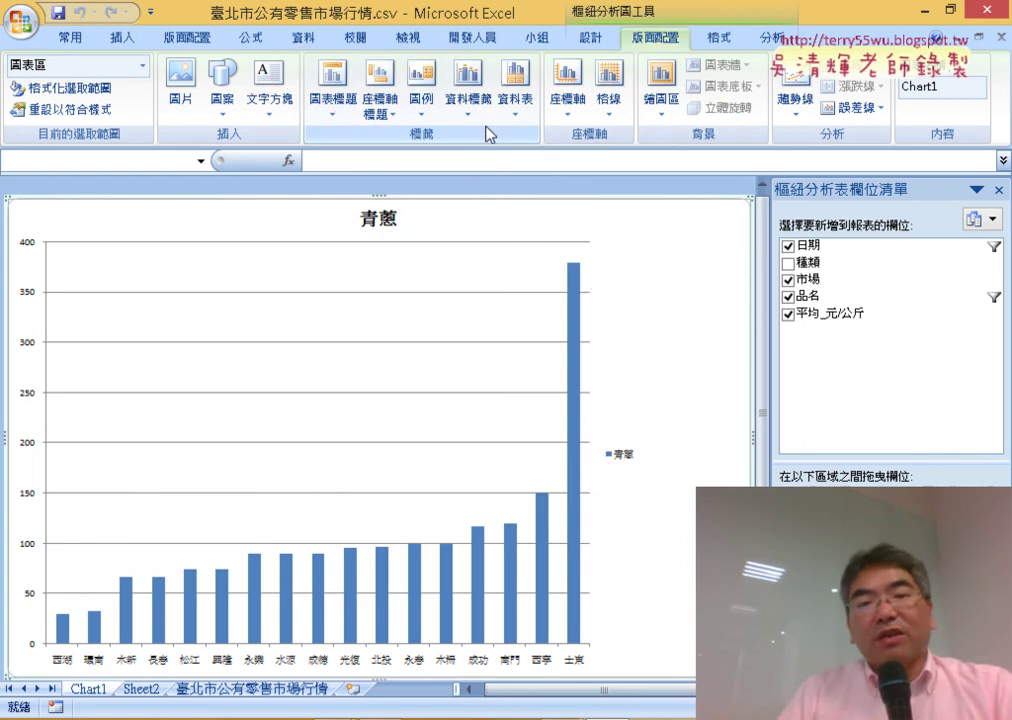
mouse_move(573, 300)
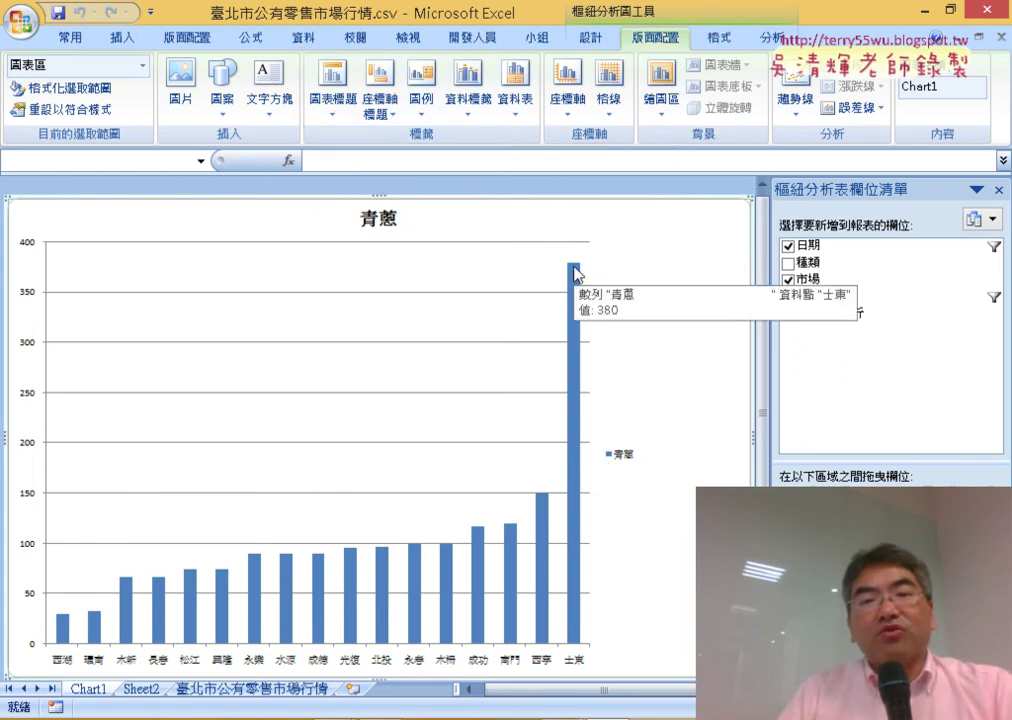
Add Outside End data labels to the 青蔥 bars, from 西湖 at 30 to 士東 at 380
click(470, 108)
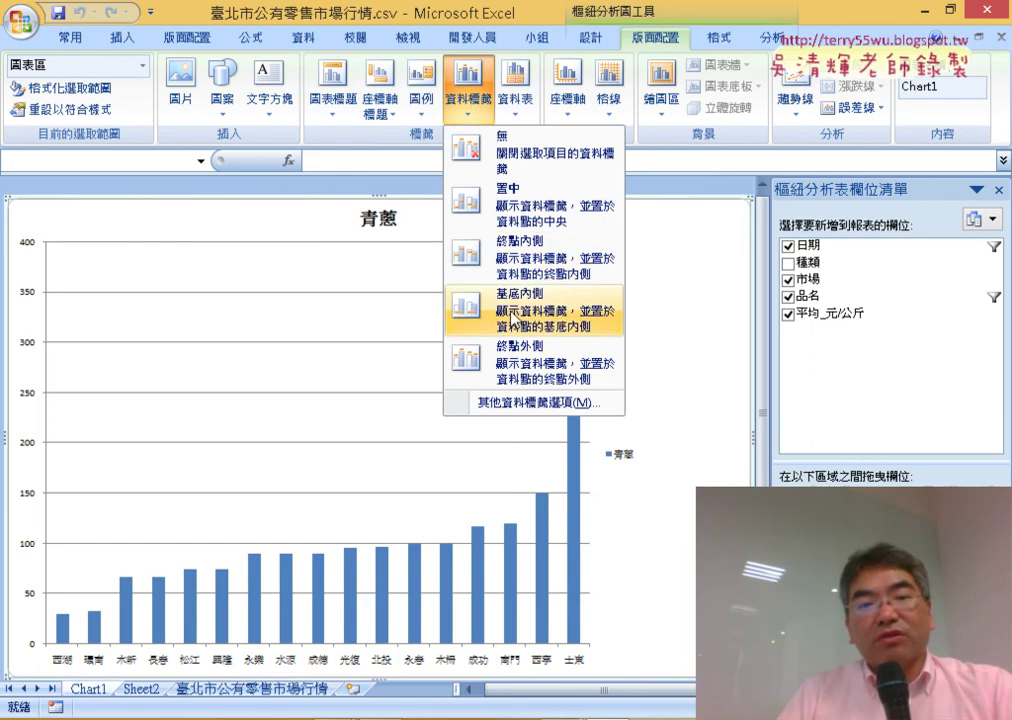
click(535, 375)
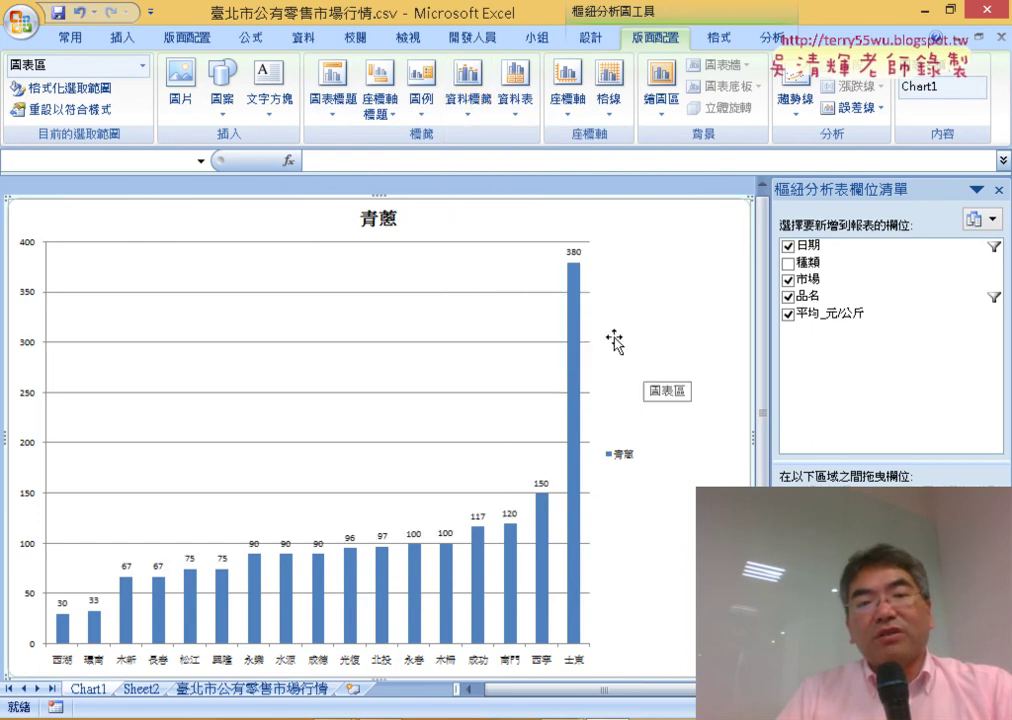
click(480, 118)
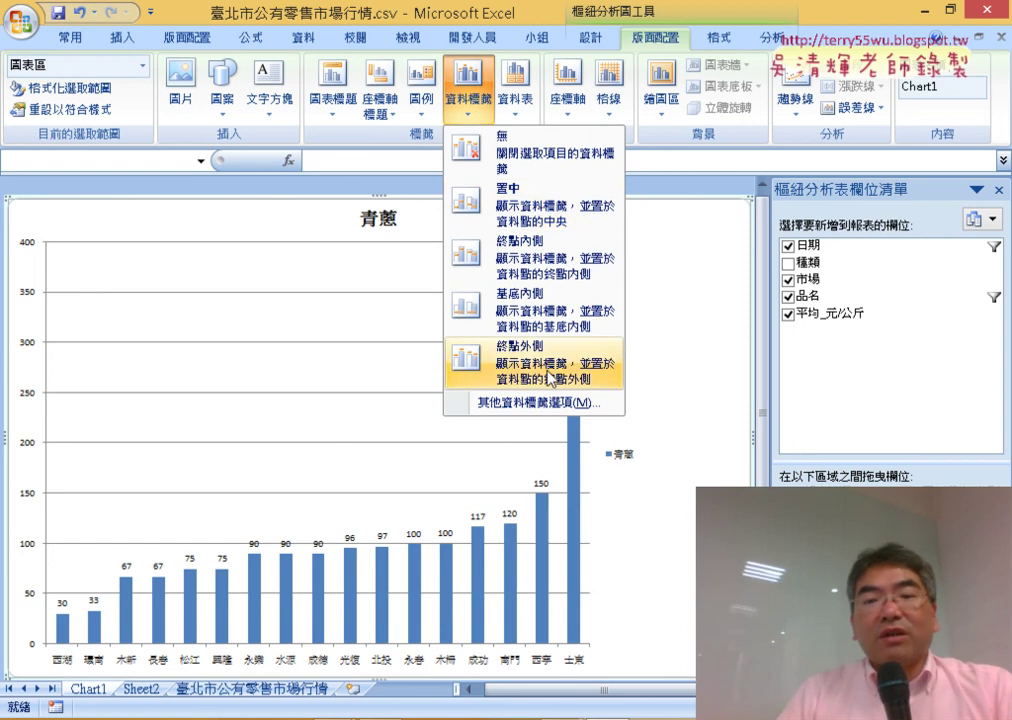
click(776, 404)
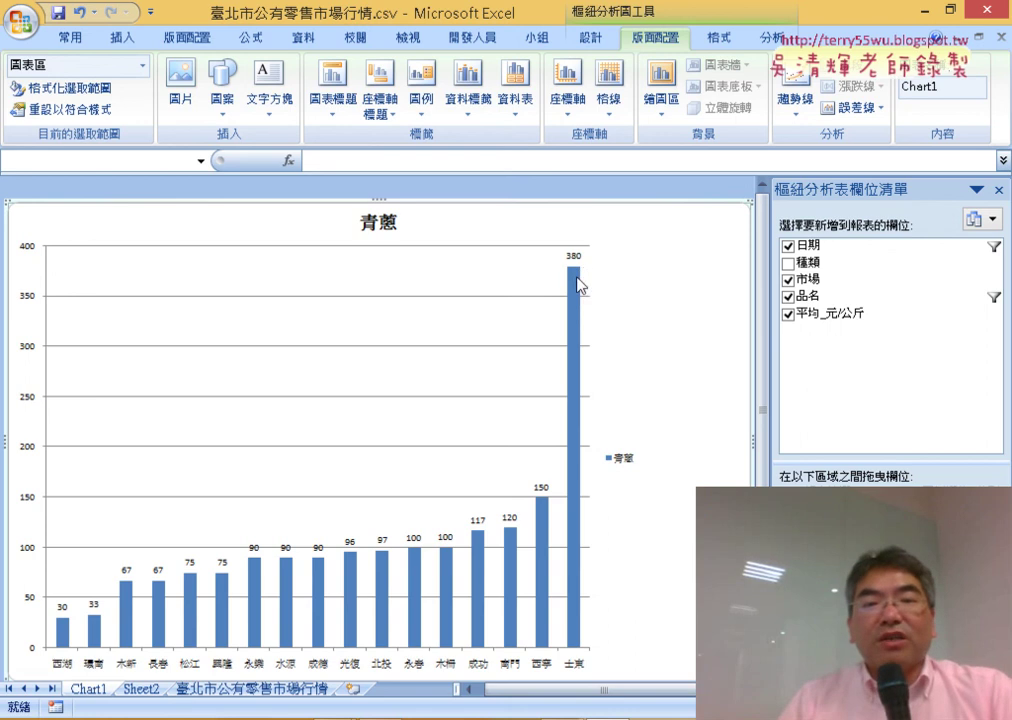
click(576, 256)
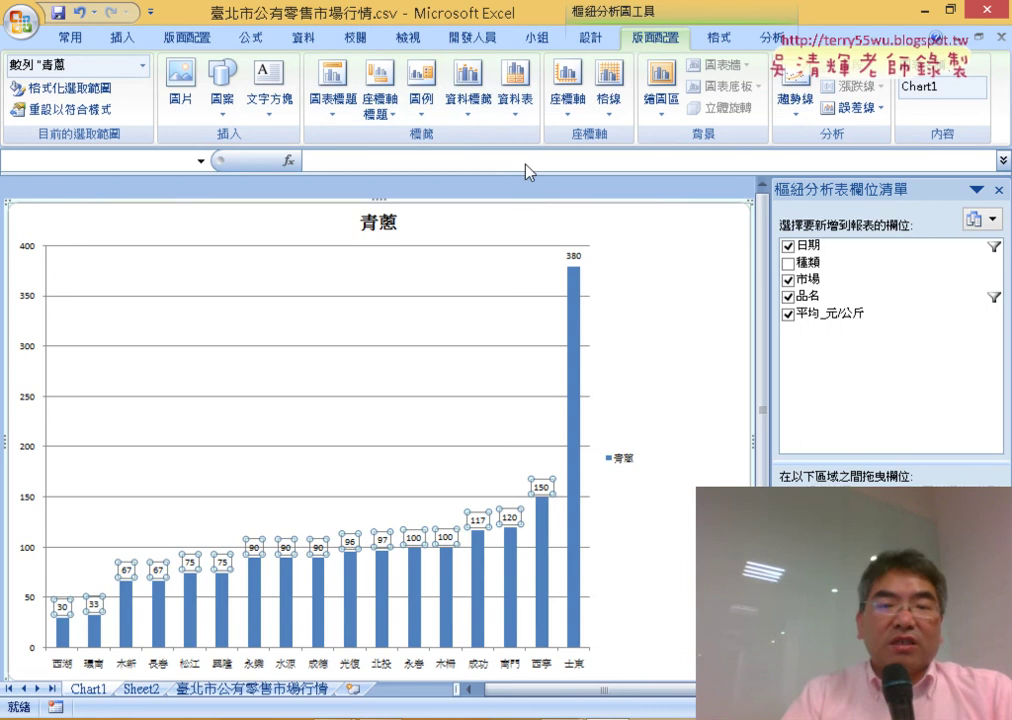
click(479, 100)
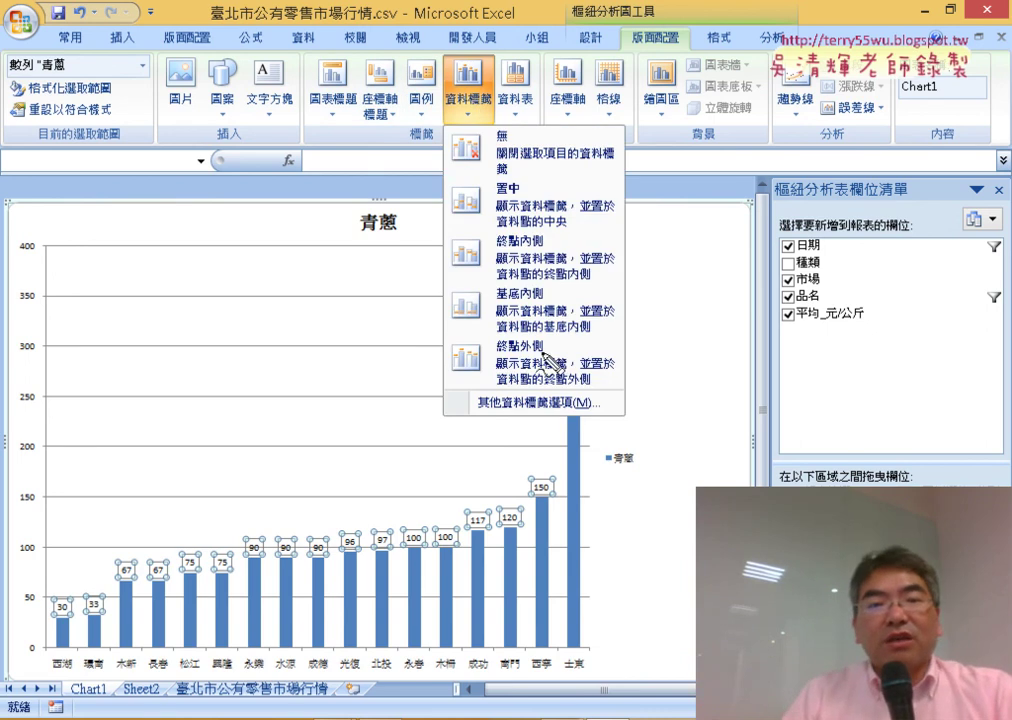
mouse_move(524, 335)
mouse_down()
mouse_move(478, 380)
mouse_move(530, 358)
mouse_up()
mouse_move(432, 112)
mouse_down()
mouse_move(490, 125)
mouse_move(503, 175)
mouse_up()
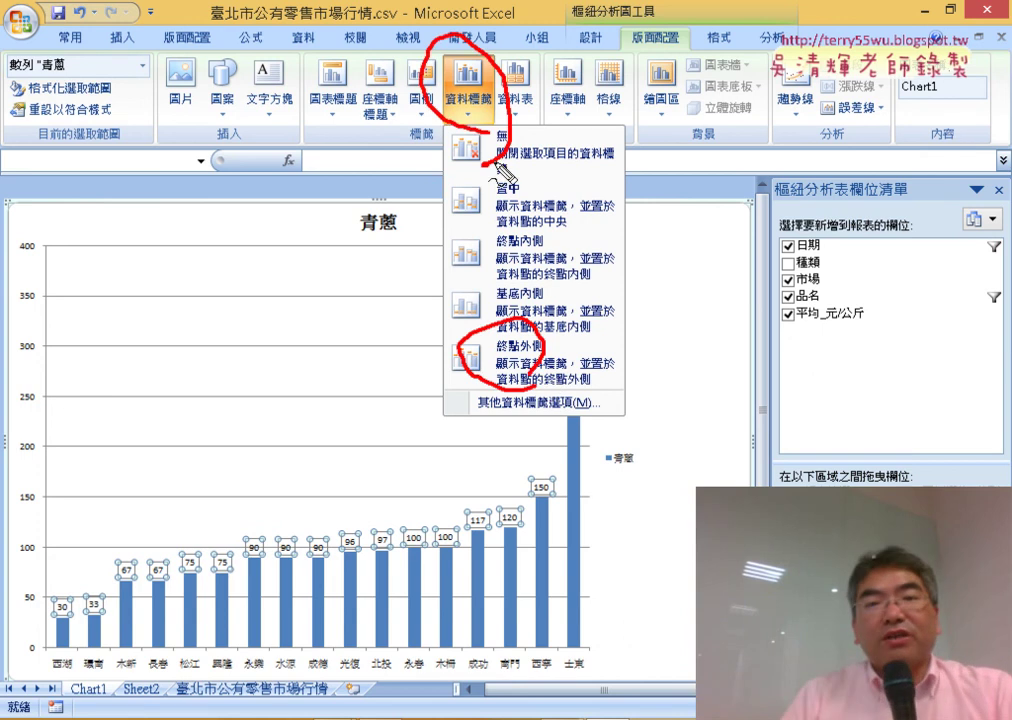
key(Escape)
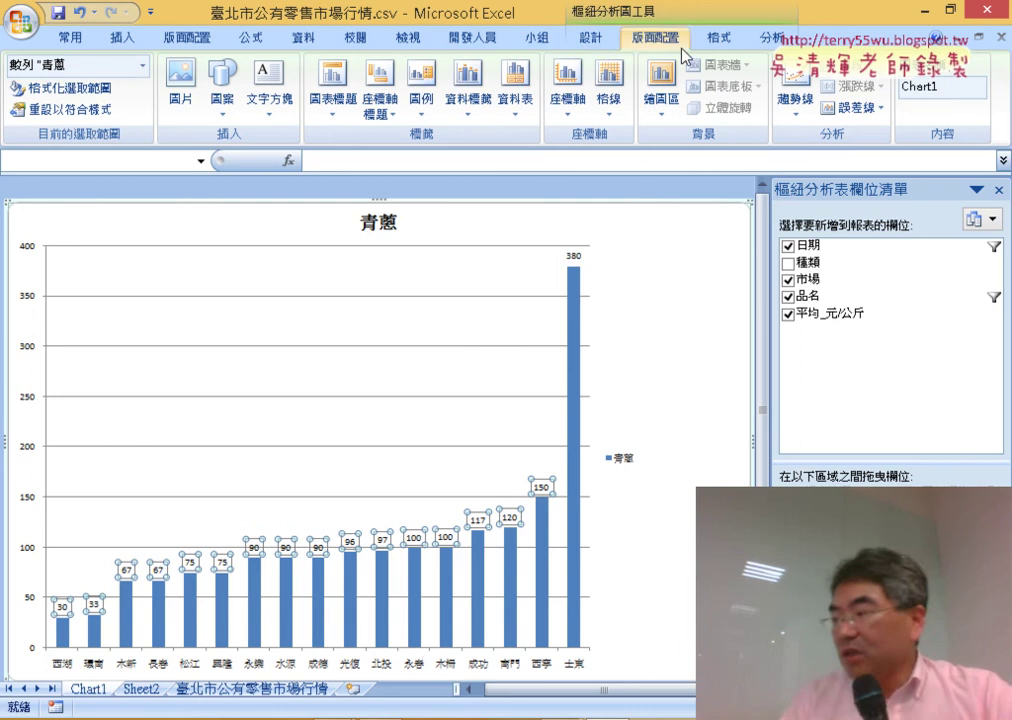
click(733, 429)
click(733, 429)
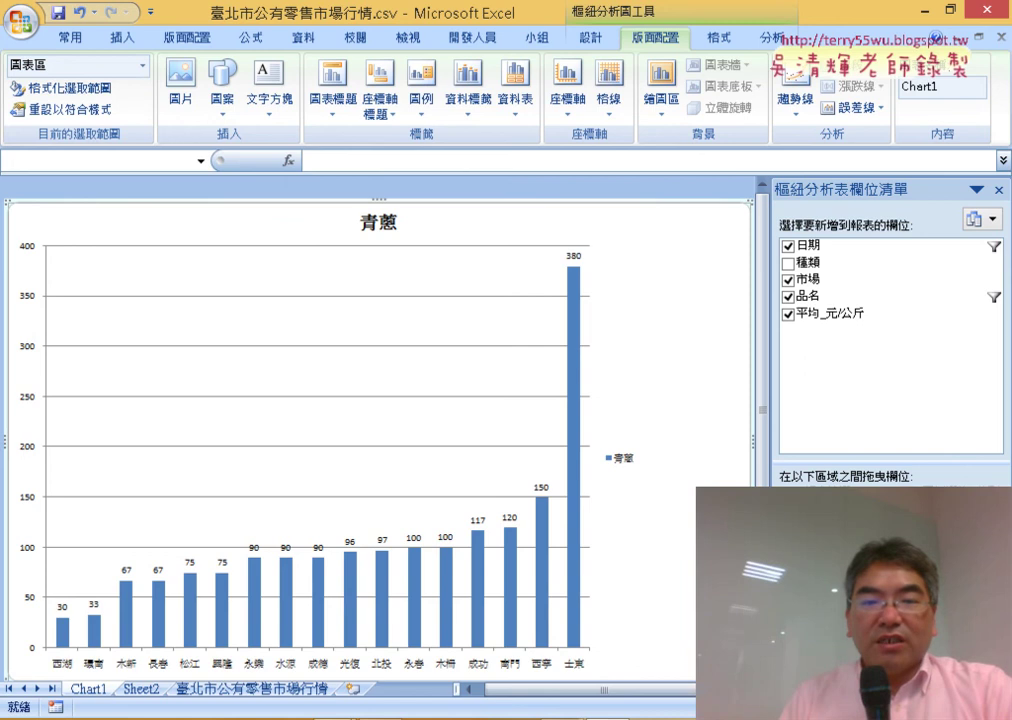
Bring the _範例檔(樞紐分析進階) folder window to the front from the taskbar
click(410, 630)
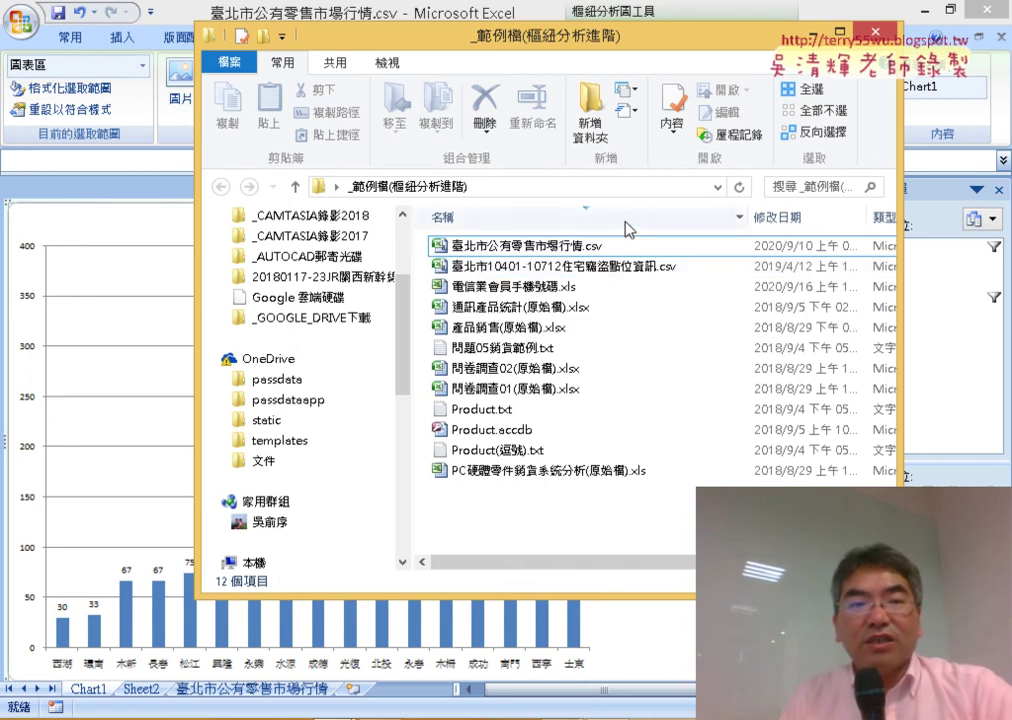
Move the folder window aside and open Save As for 臺北市公有零售市場行情.xlsx
drag(416, 30, 453, 207)
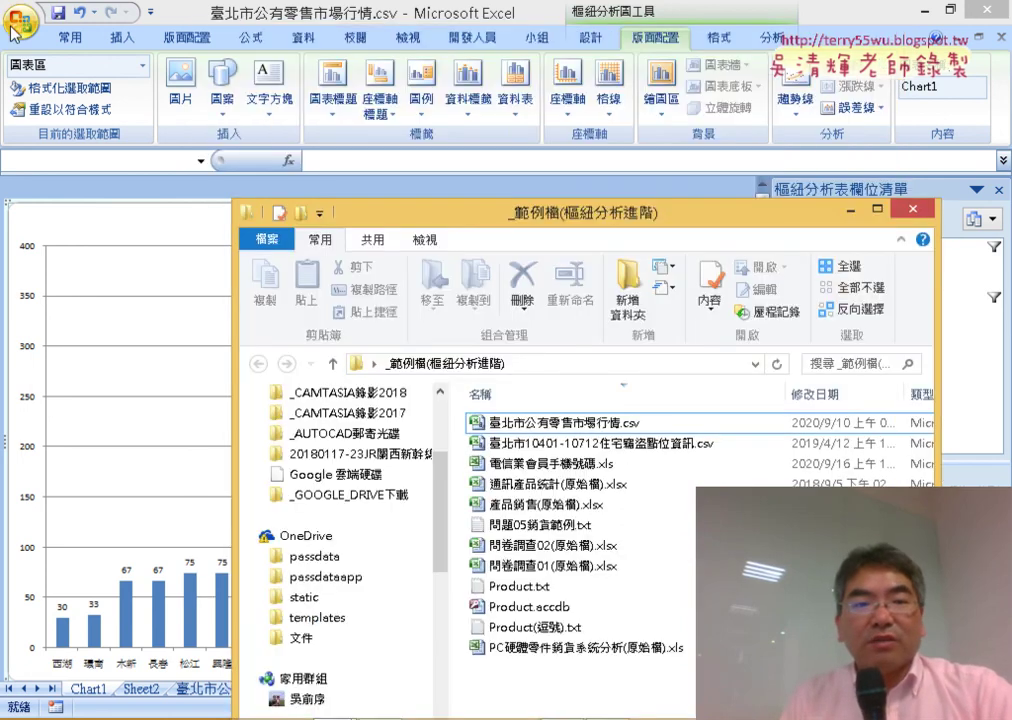
click(14, 25)
key(Escape)
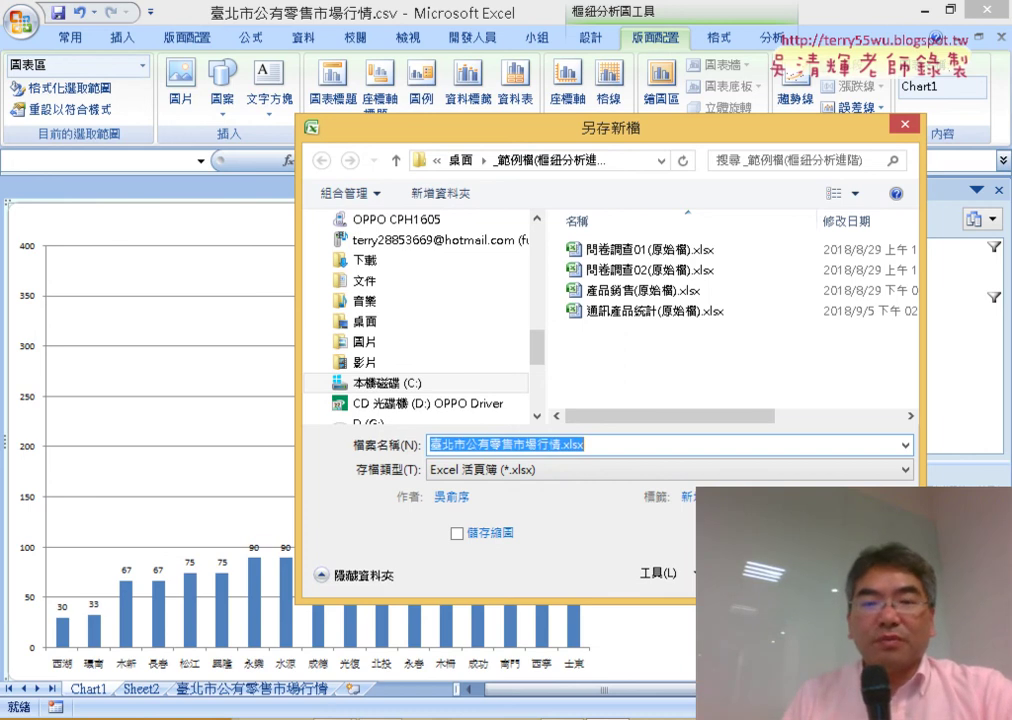
key(Escape)
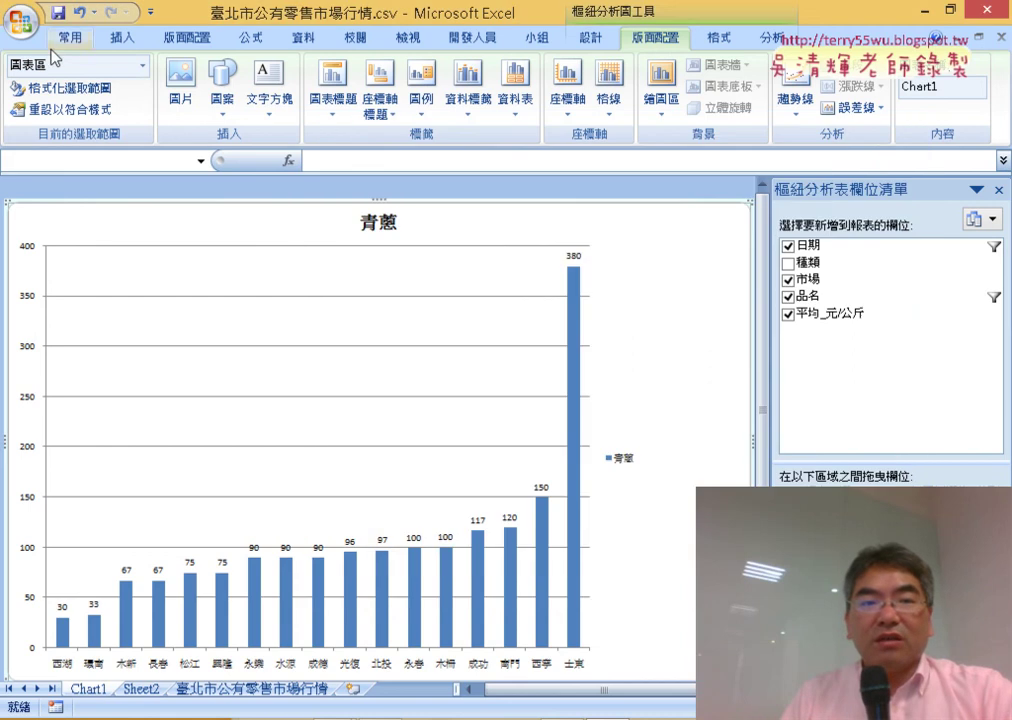
click(22, 20)
mouse_move(72, 192)
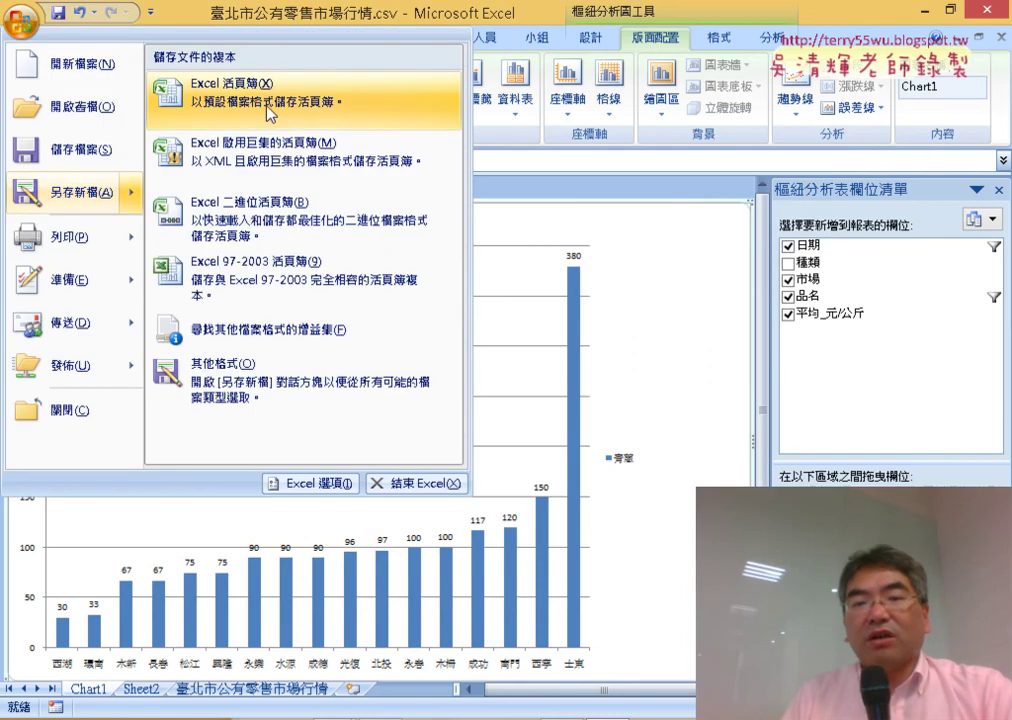
click(270, 106)
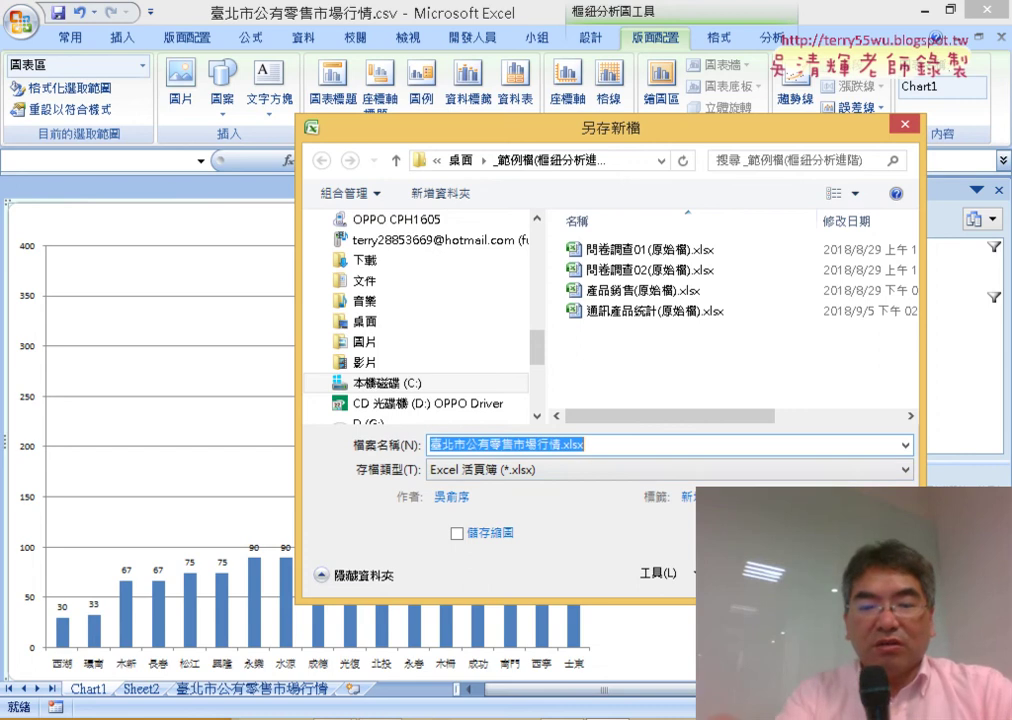